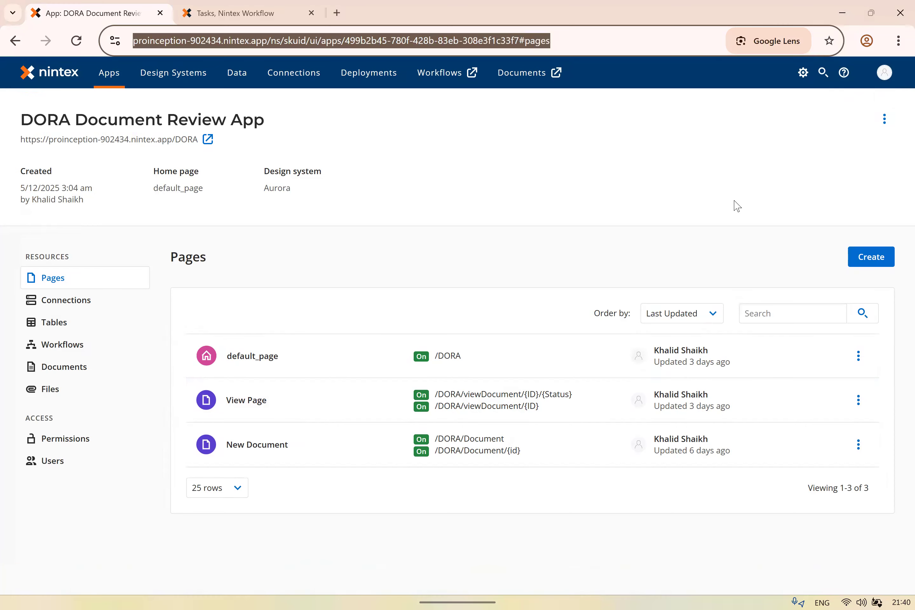
# Check the account's general details in My Settings and return to the DORA Document Review App page
pyautogui.click(884, 80)
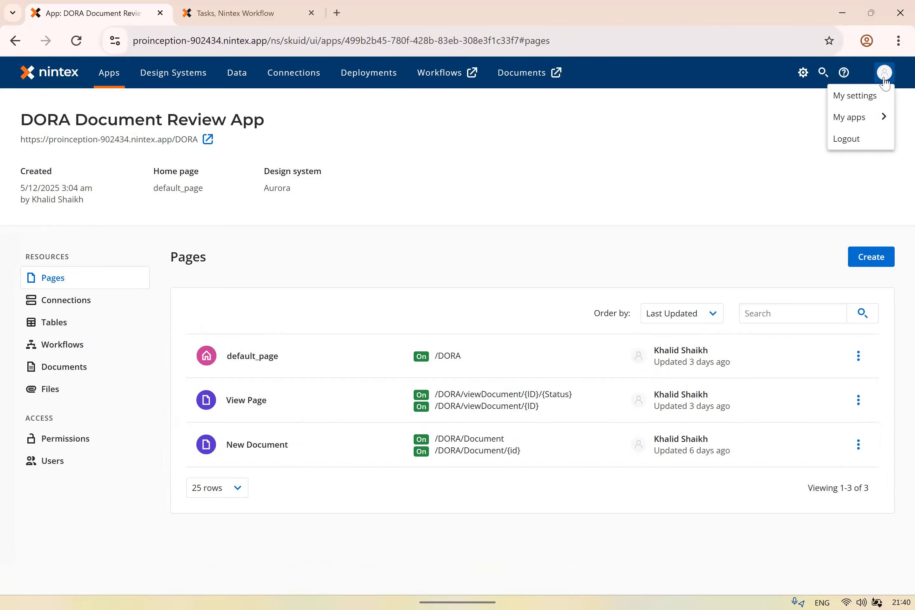
pyautogui.click(849, 102)
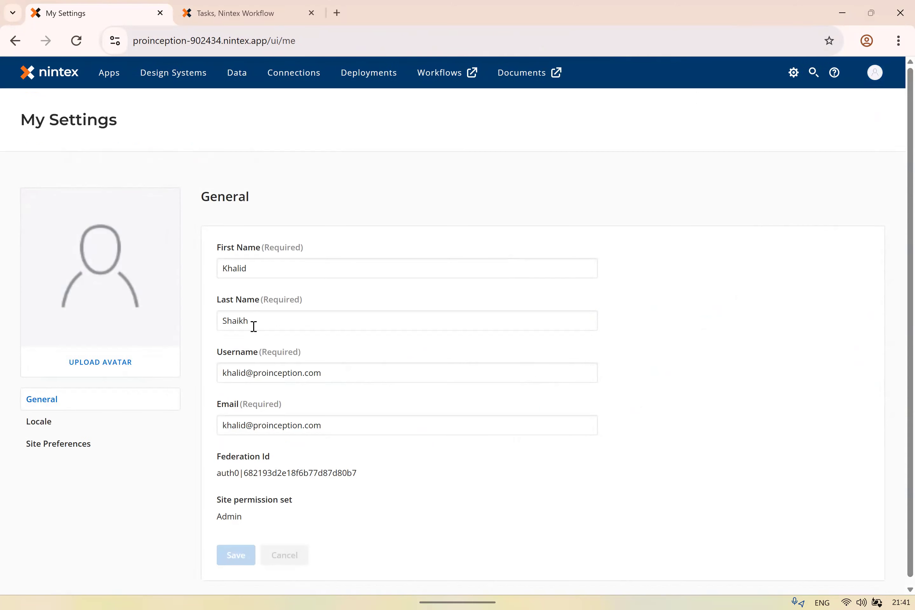
pyautogui.click(14, 43)
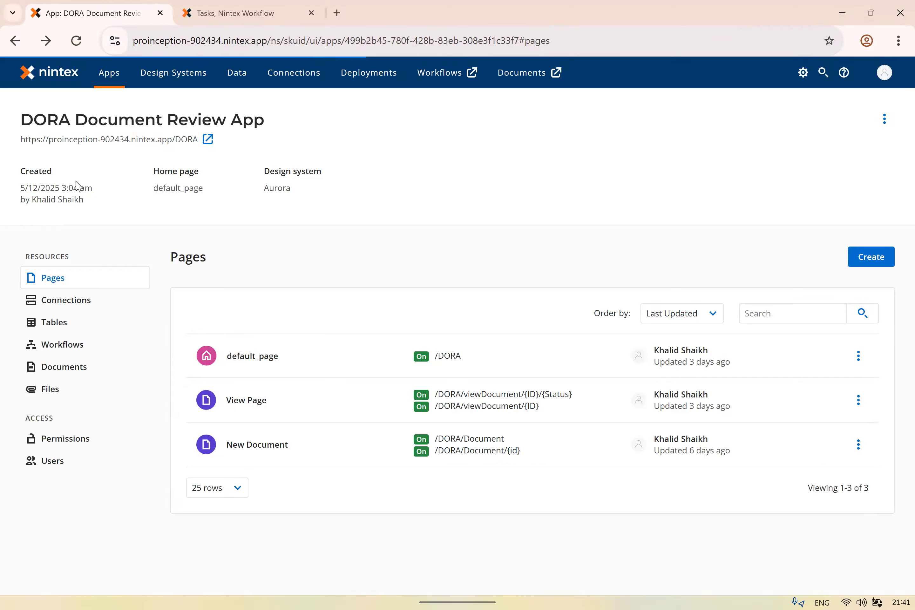
# Launch the DORA app and delete the draft casting sheet record from the sender's production documents
pyautogui.click(207, 144)
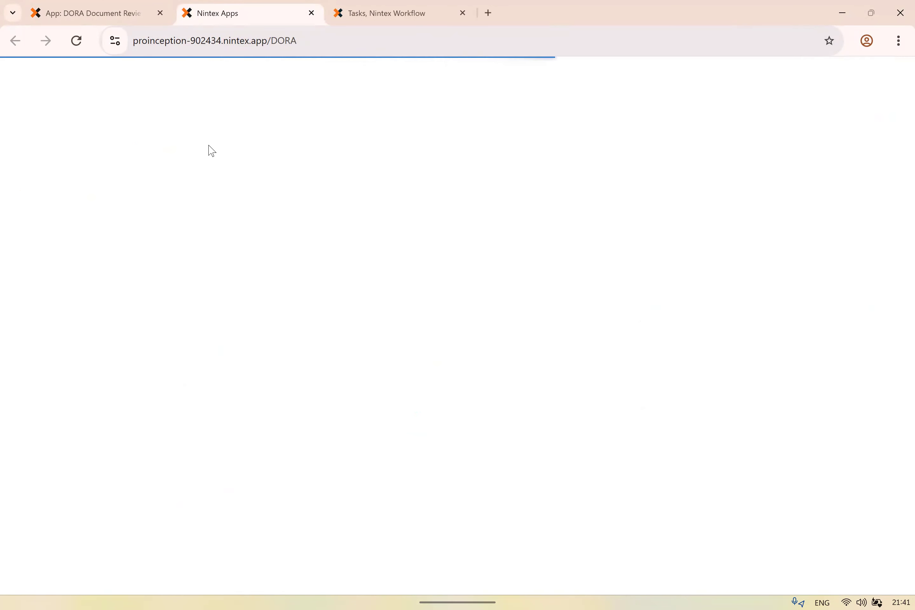
pyautogui.click(279, 41)
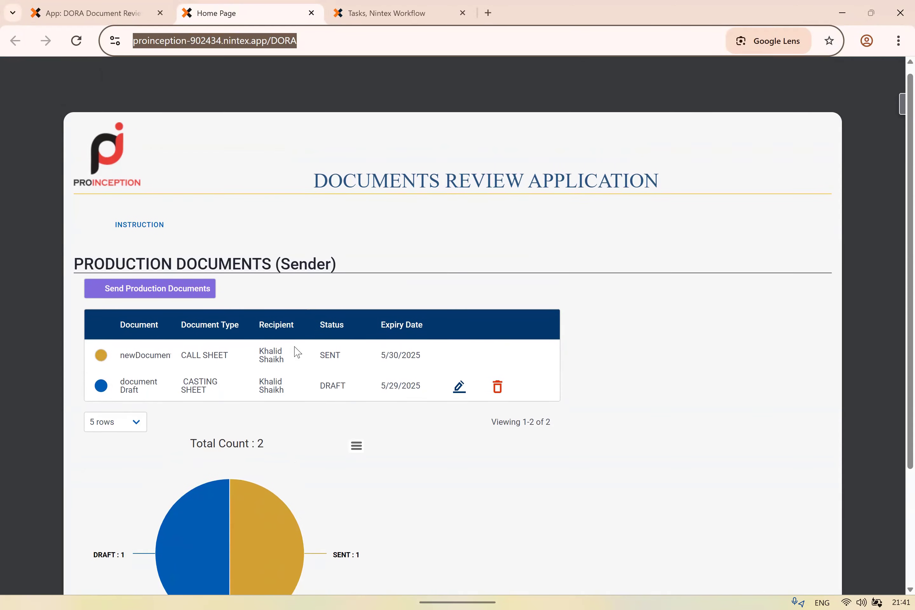
pyautogui.hotkey('ctrl', '-')
pyautogui.click(448, 359)
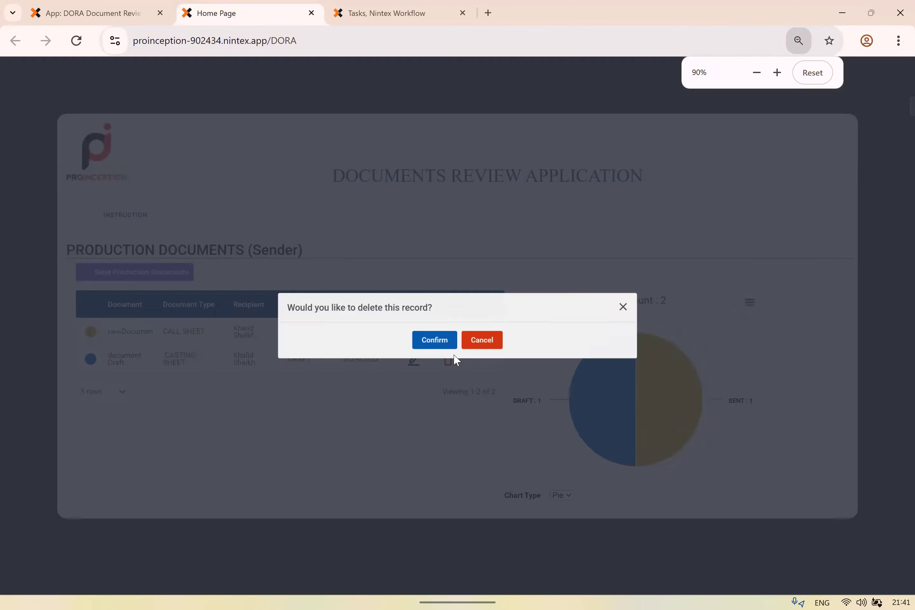
pyautogui.click(438, 346)
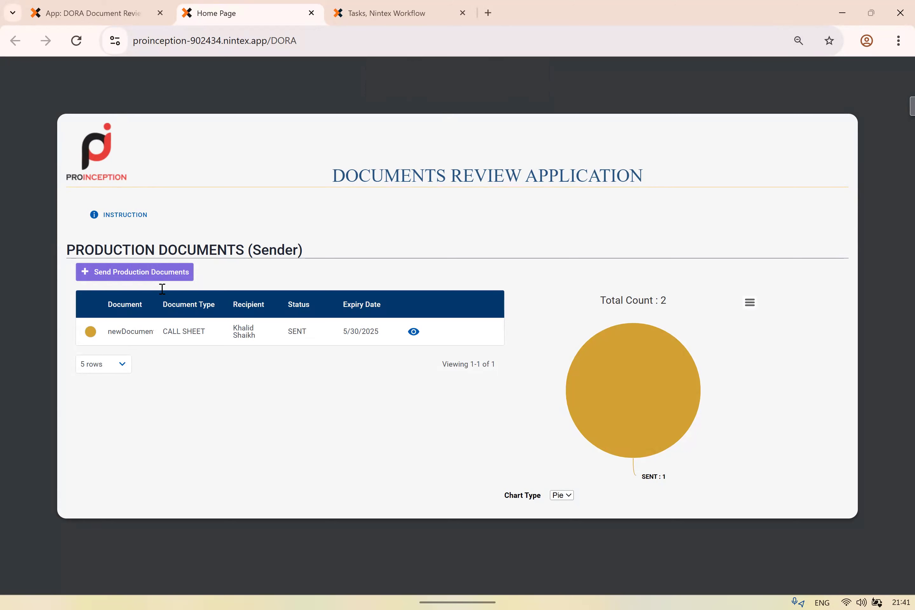
pyautogui.click(158, 272)
pyautogui.moveTo(649, 404)
pyautogui.click(151, 273)
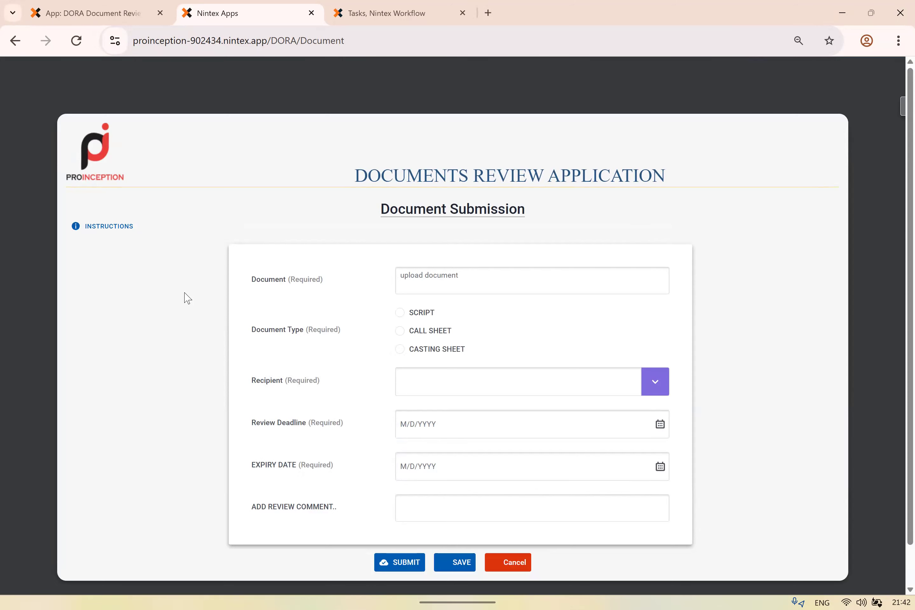
pyautogui.click(465, 280)
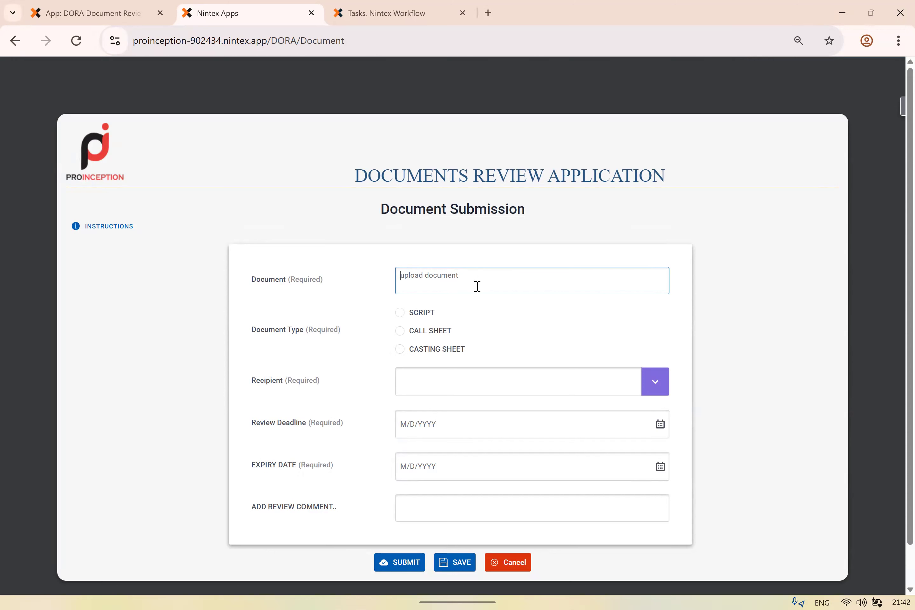
pyautogui.write('https://')
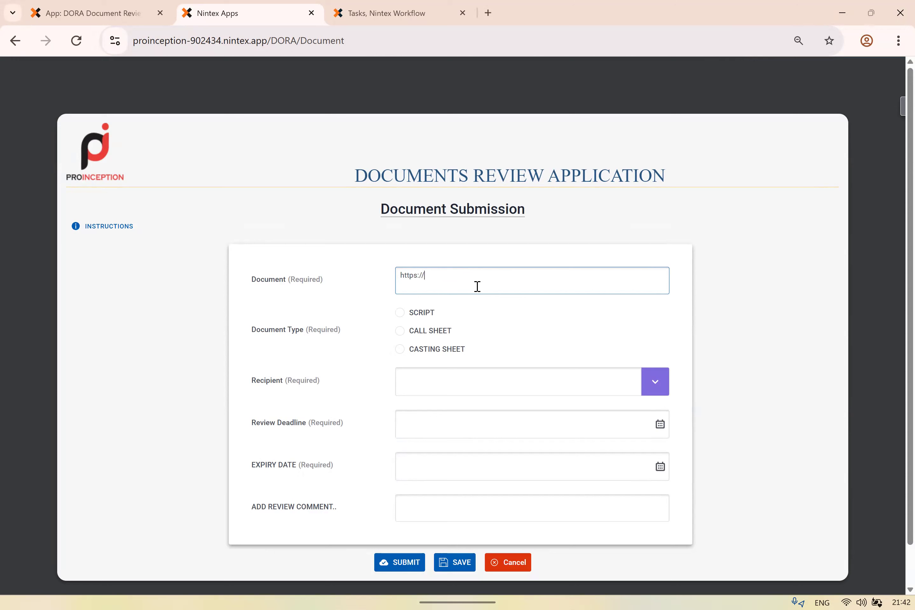
pyautogui.write('googledrive.com/Arvind')
pyautogui.click(479, 292)
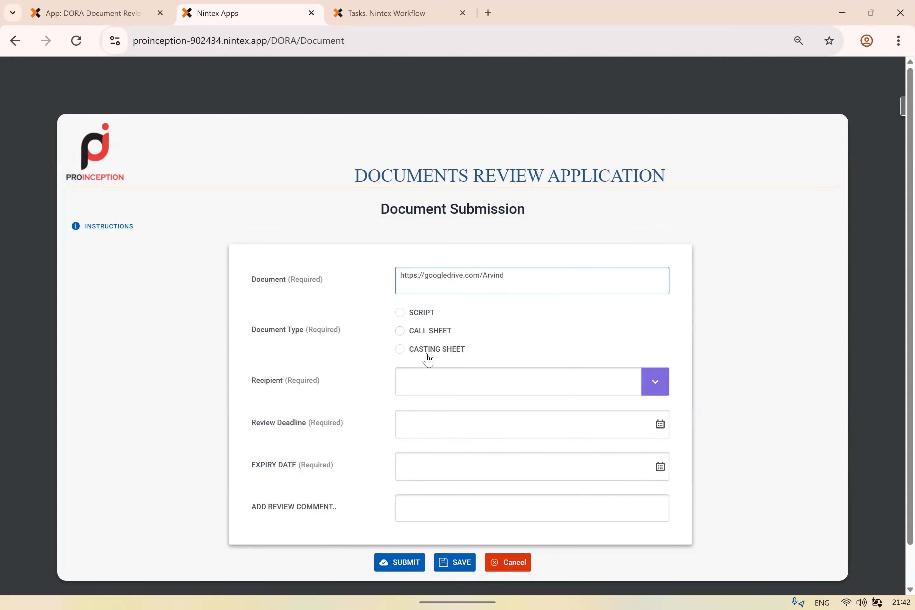
# Set the submission's document type to CASTING SHEET
pyautogui.click(408, 313)
pyautogui.click(416, 332)
pyautogui.click(418, 353)
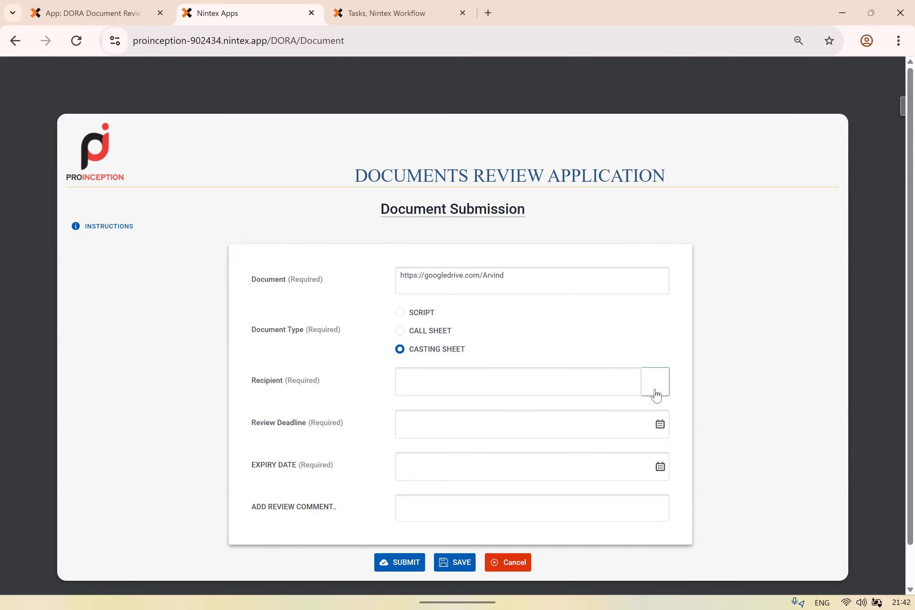
# Choose the second listed person as the recipient of the document submission
pyautogui.click(655, 393)
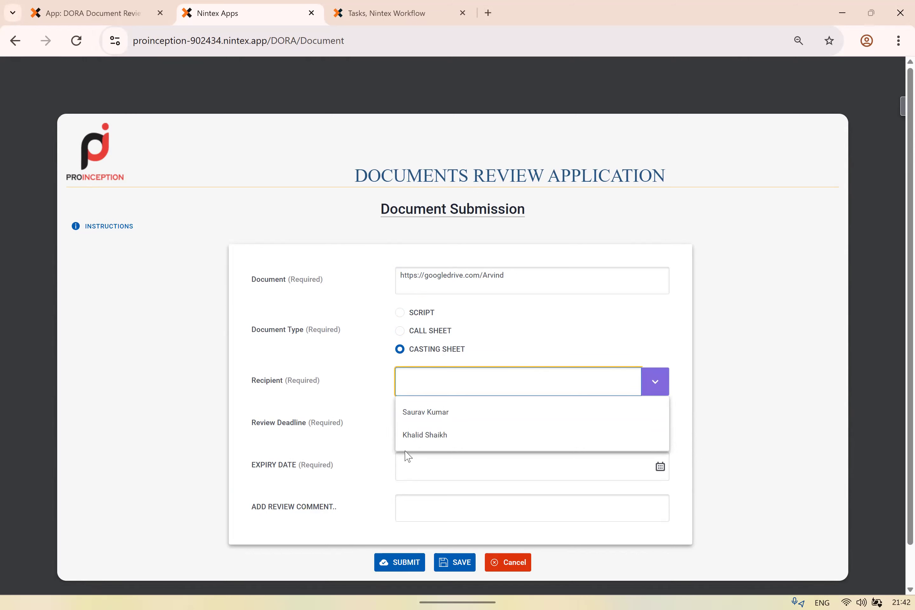
pyautogui.click(339, 399)
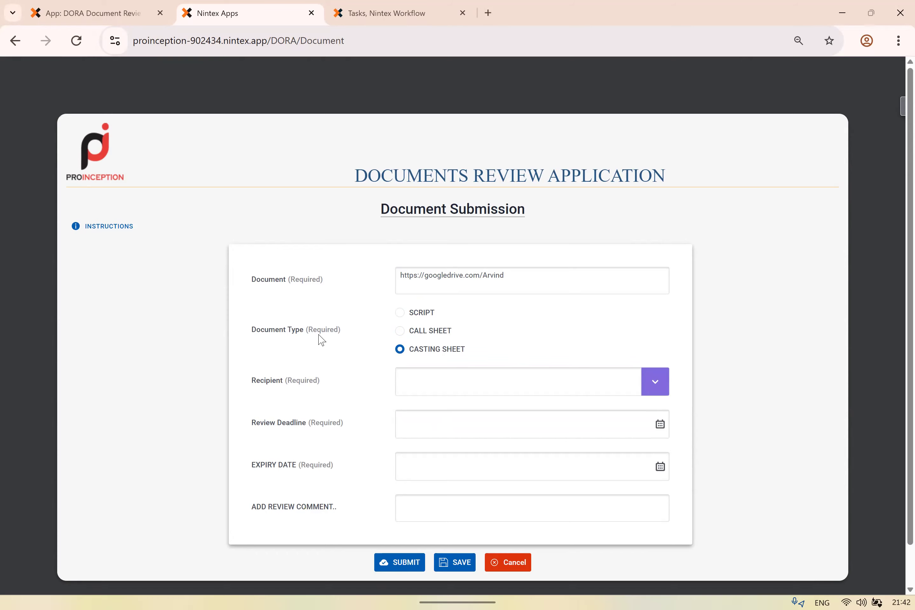
pyautogui.scroll(-3, 293, 441)
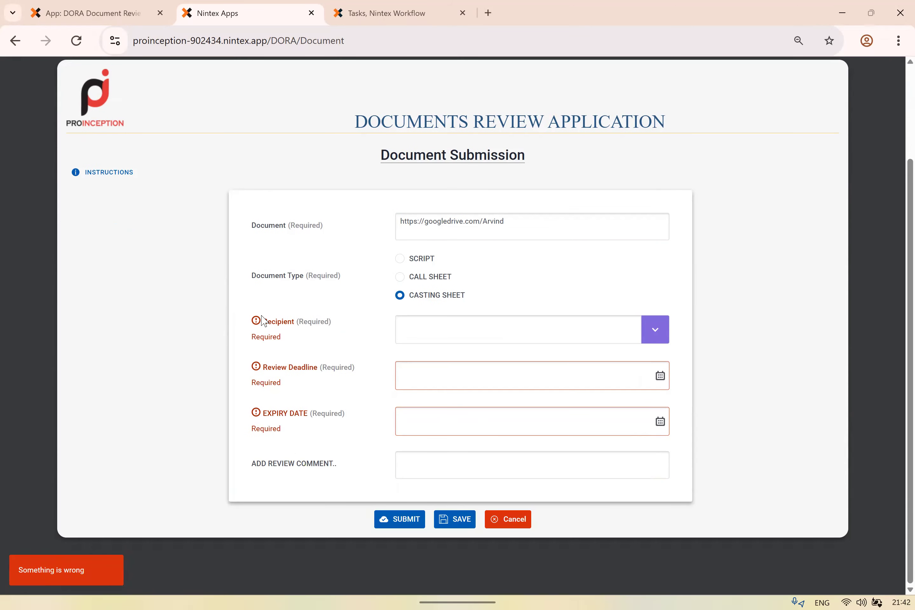
pyautogui.scroll(2, 266, 322)
pyautogui.scroll(-2, 275, 346)
pyautogui.click(653, 331)
pyautogui.click(422, 381)
pyautogui.click(346, 357)
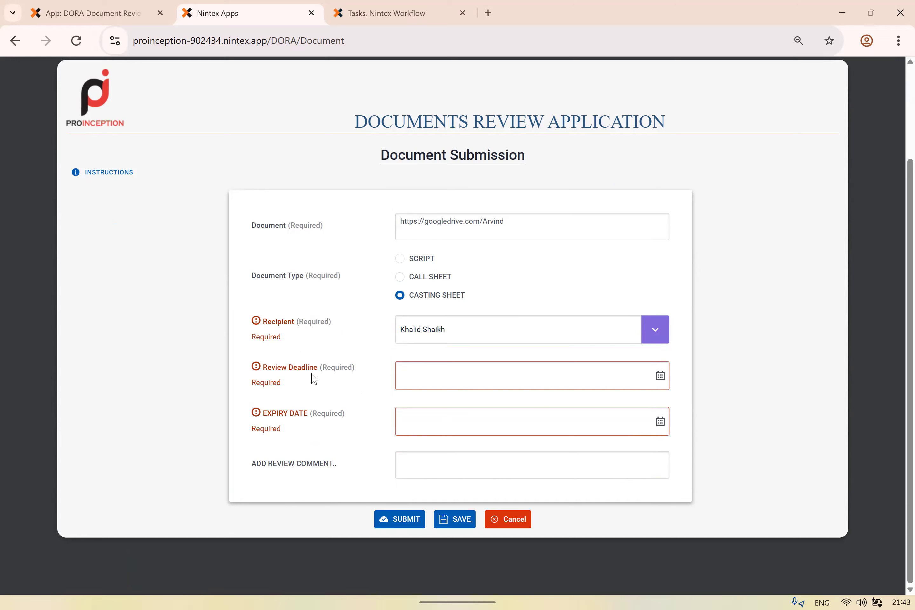
# Set the review deadline to 5/31/2025 and the expiry date to 6/30/2025
pyautogui.click(660, 376)
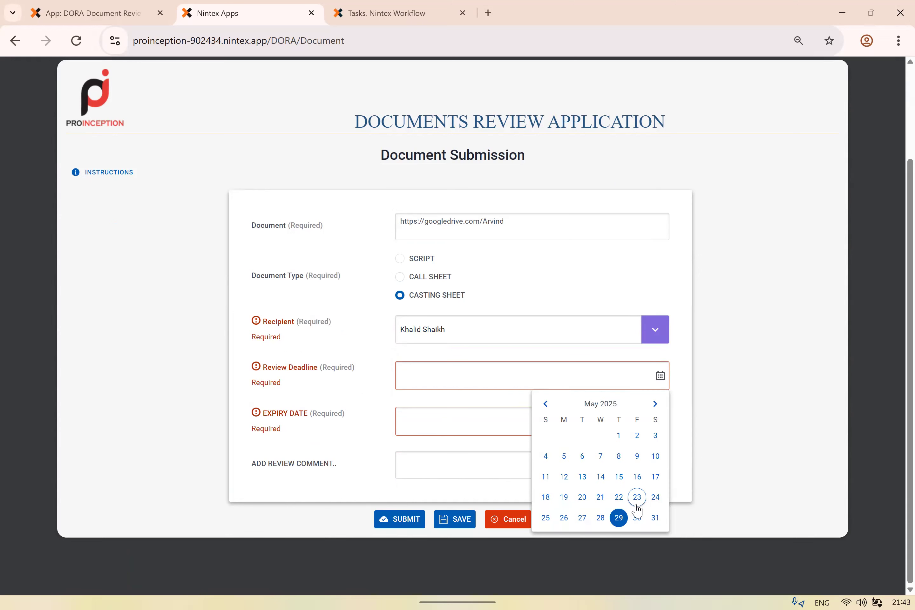
pyautogui.click(655, 518)
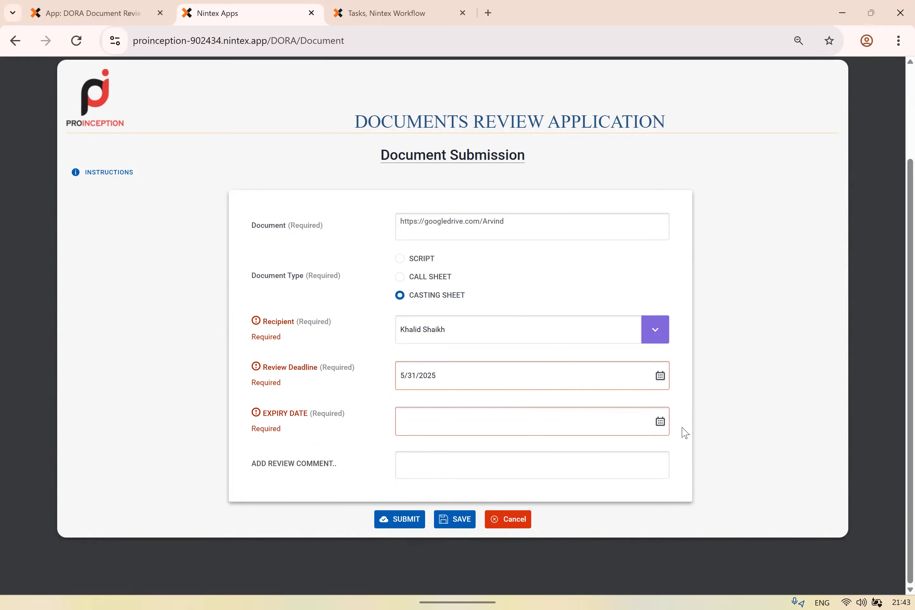
pyautogui.click(659, 420)
pyautogui.click(655, 451)
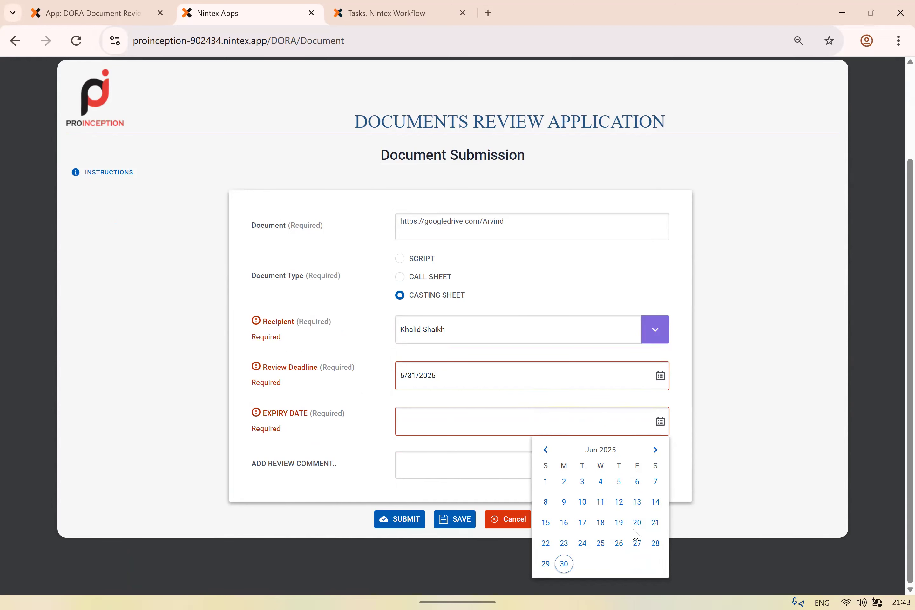
pyautogui.click(564, 564)
# Add the review comment "New review document" and save the submission as a draft
pyautogui.click(448, 466)
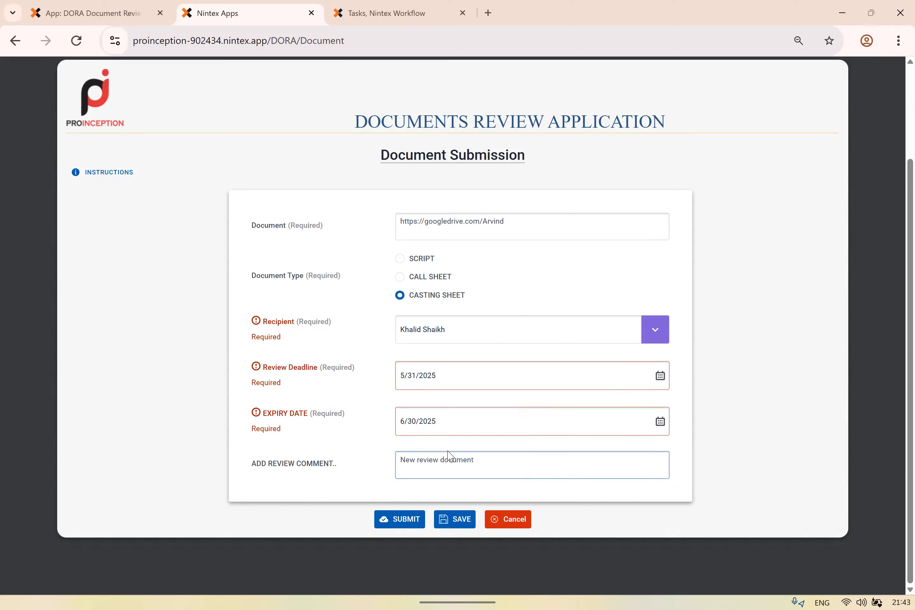
pyautogui.click(456, 523)
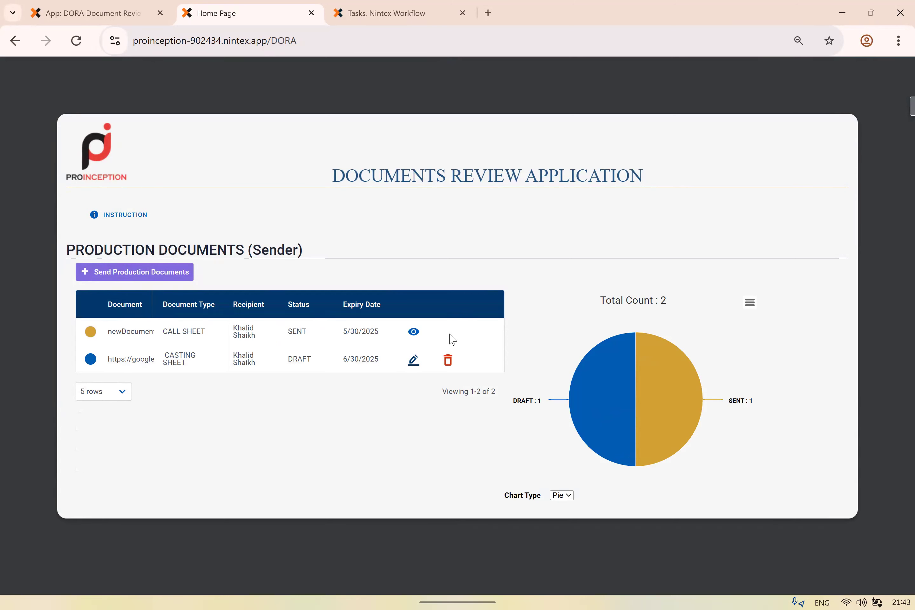
# Examine the list's row-count options, the draft's delete prompt and the status chart without changing anything
pyautogui.click(121, 392)
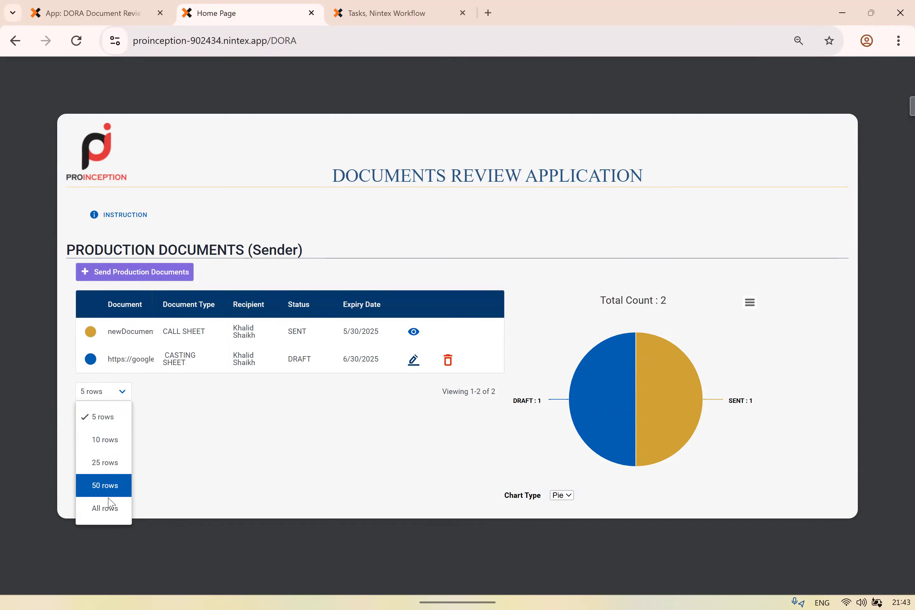
pyautogui.click(405, 403)
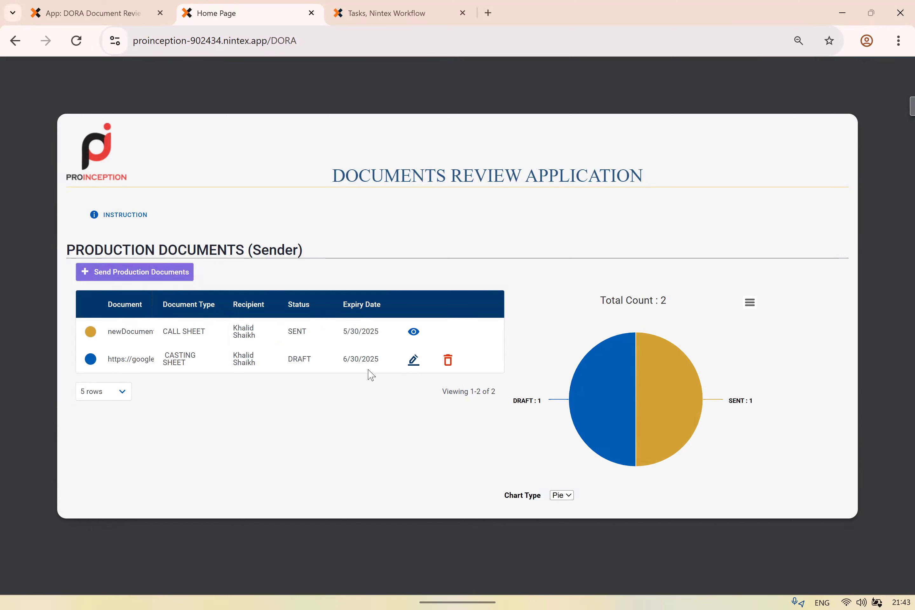
pyautogui.doubleClick(293, 360)
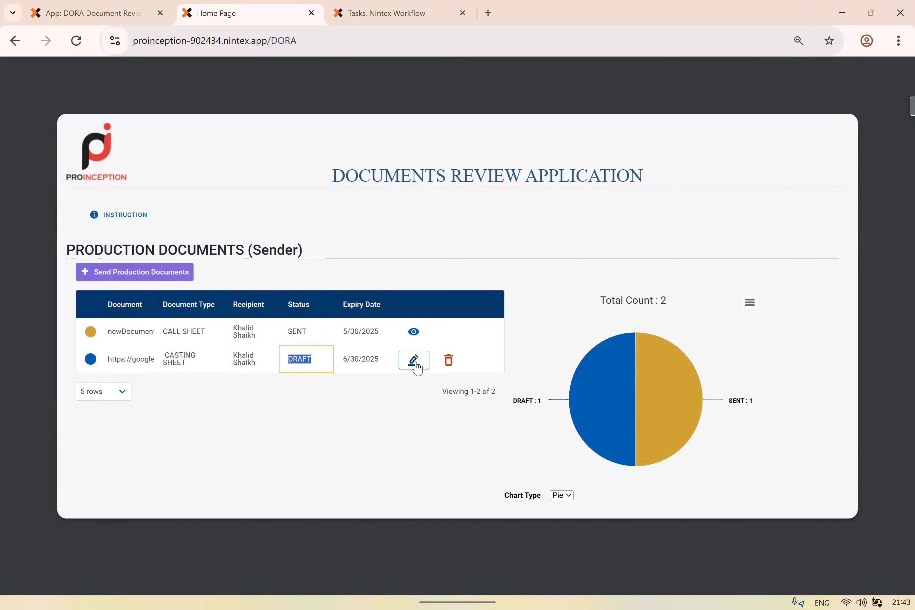
pyautogui.click(448, 363)
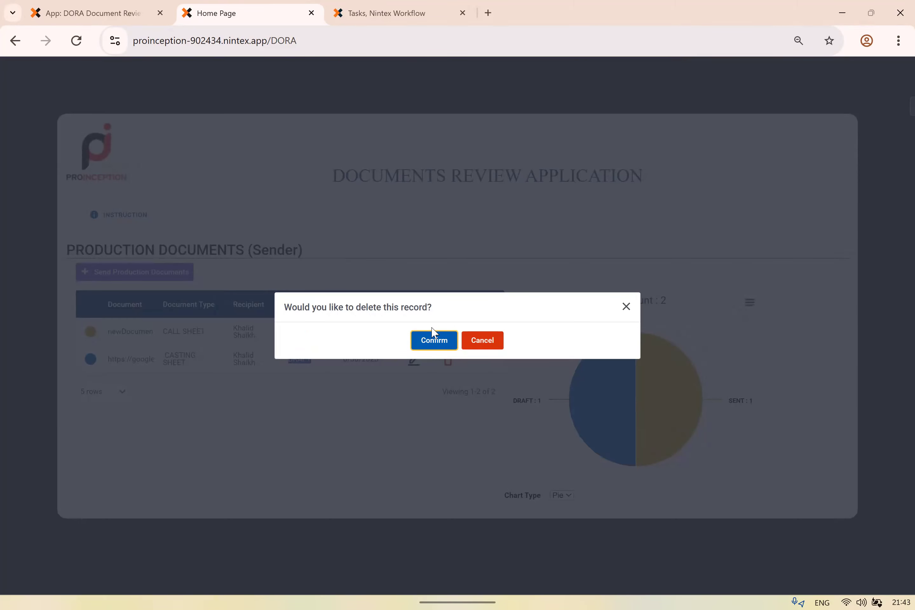
pyautogui.click(484, 342)
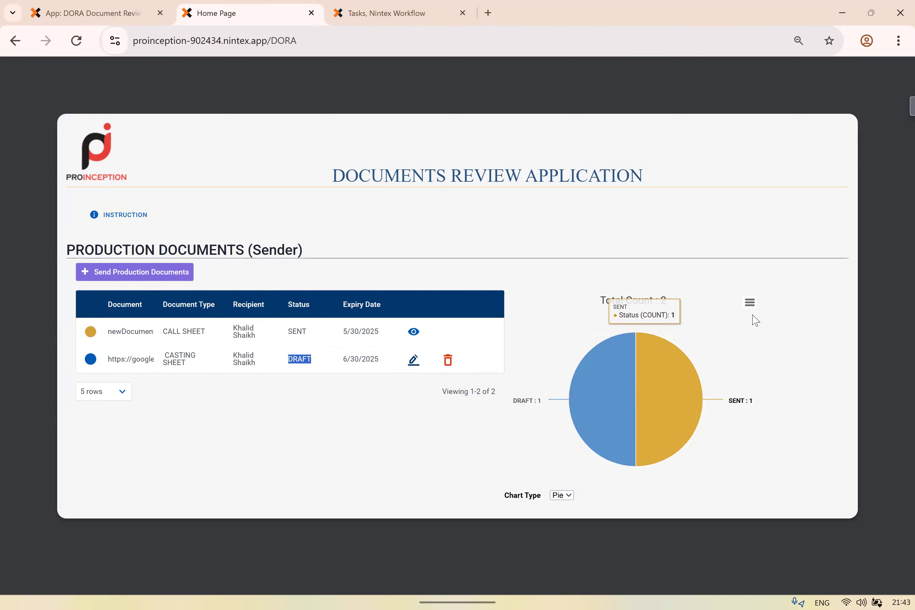
pyautogui.moveTo(595, 416)
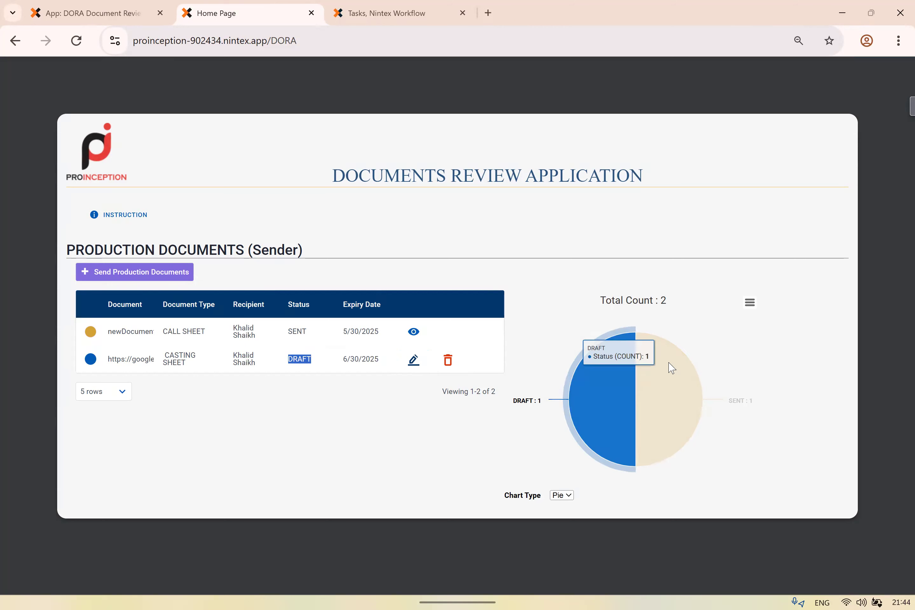
# Open the draft casting sheet for editing, review its details and submit it to the recipient
pyautogui.click(412, 367)
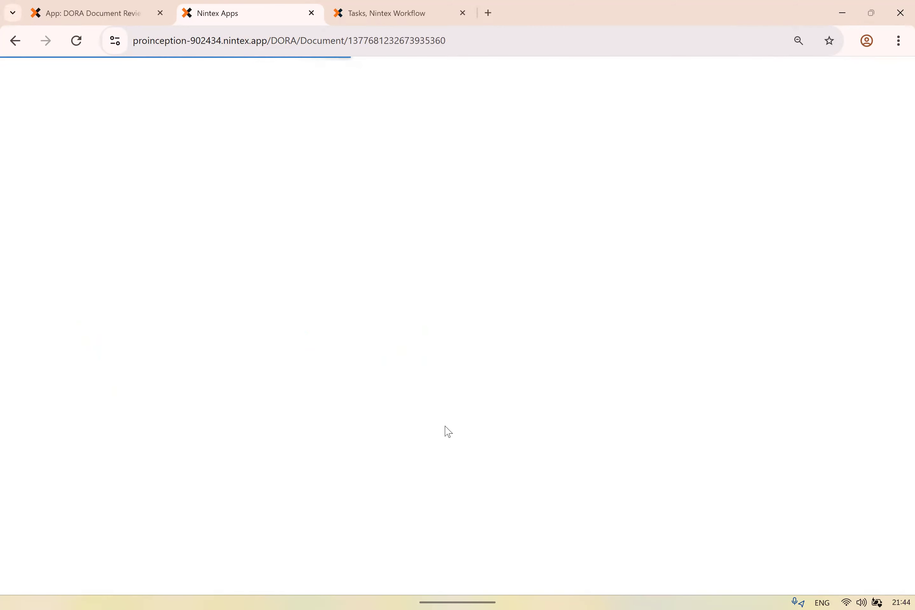
pyautogui.click(419, 277)
pyautogui.scroll(-1, 468, 358)
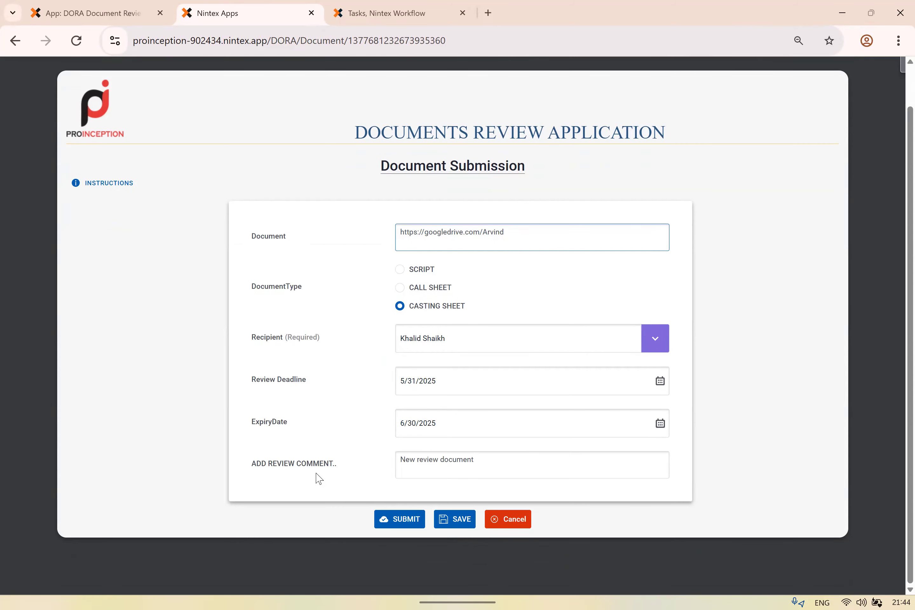
pyautogui.click(407, 525)
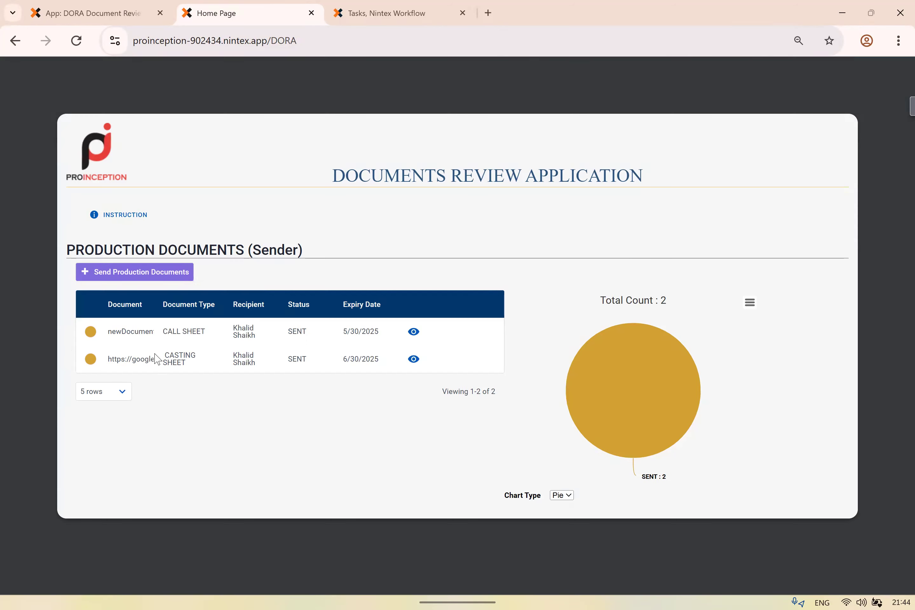
# View the sent casting sheet's details and review comments section, and return to the sender's document list
pyautogui.doubleClick(293, 359)
pyautogui.click(413, 362)
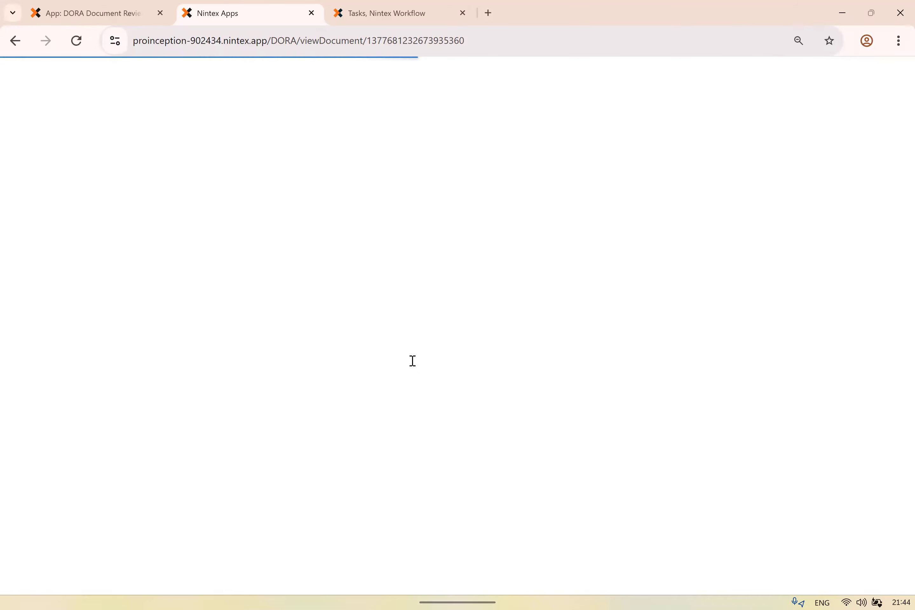
pyautogui.scroll(-3, 464, 361)
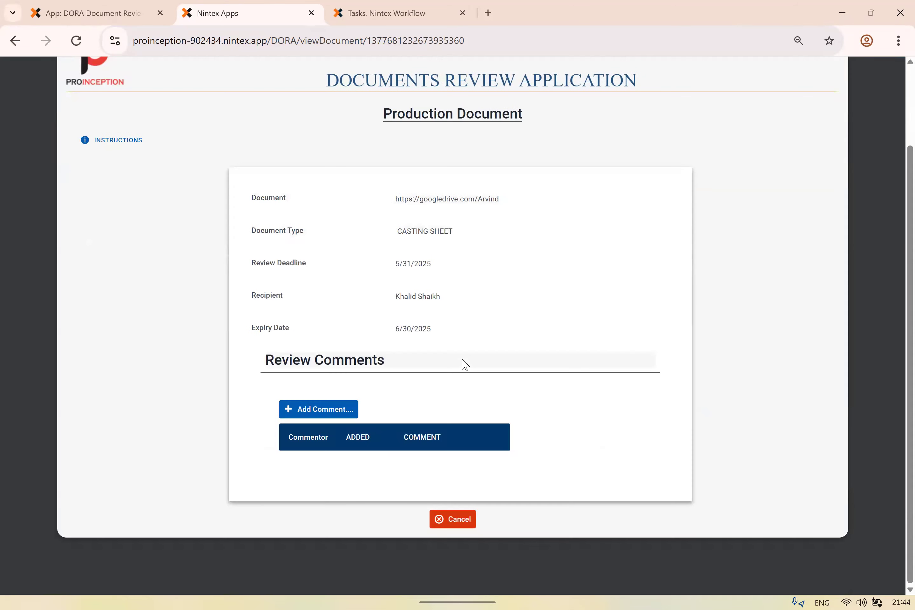
pyautogui.click(468, 521)
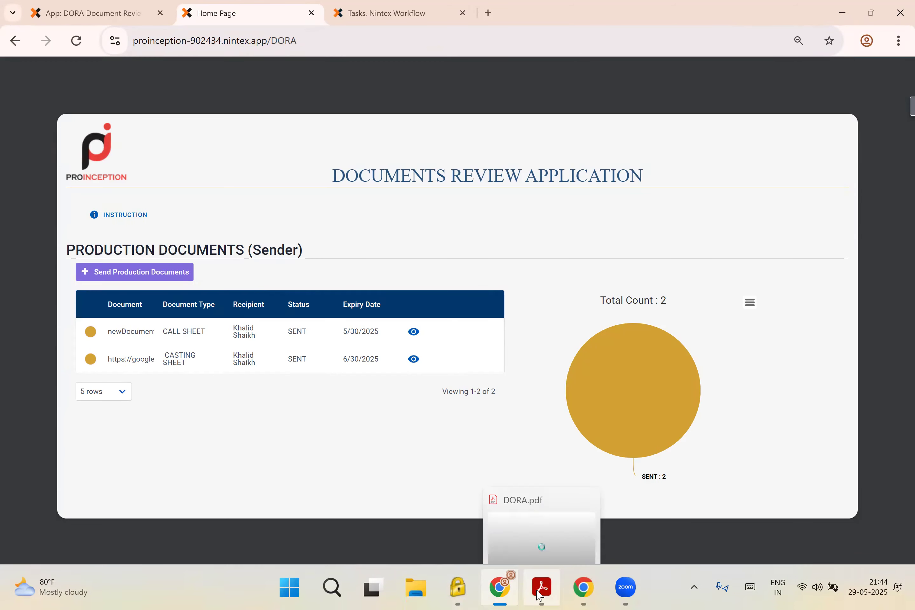
# Switch to the guest Chrome window and launch the DORA app as the receiver
pyautogui.click(584, 587)
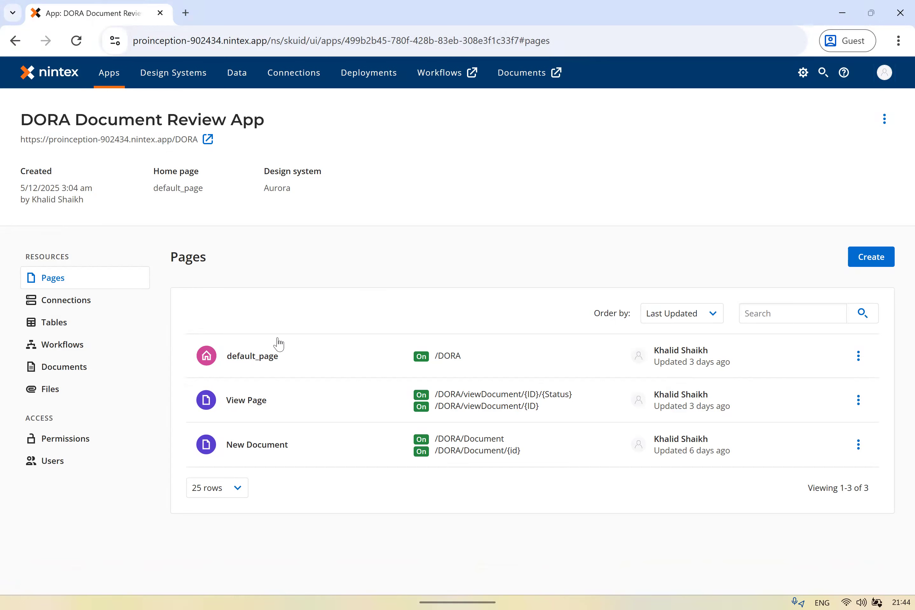
pyautogui.click(207, 140)
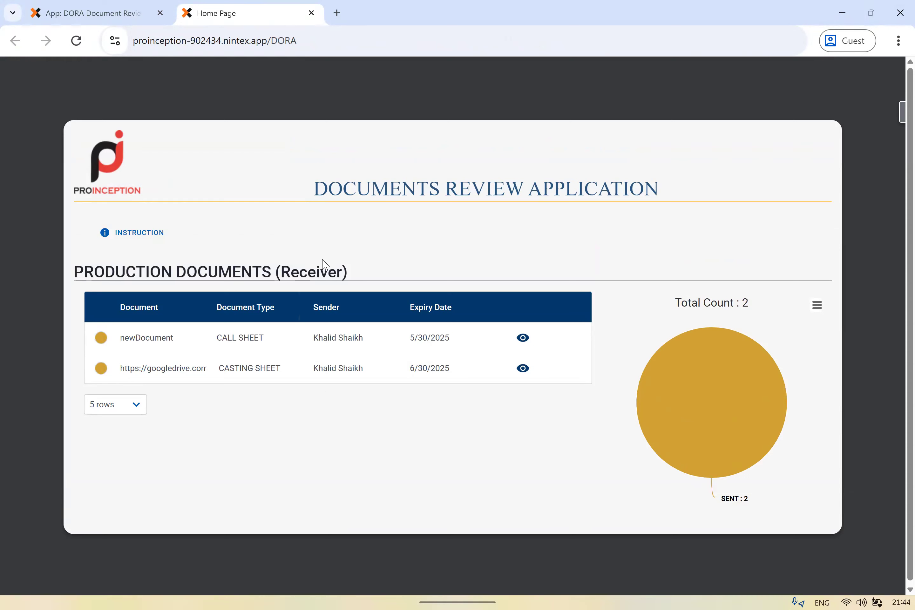
# Open the received casting sheet and add the review comment "Hey, Is it a valid document?"
pyautogui.moveTo(740, 417)
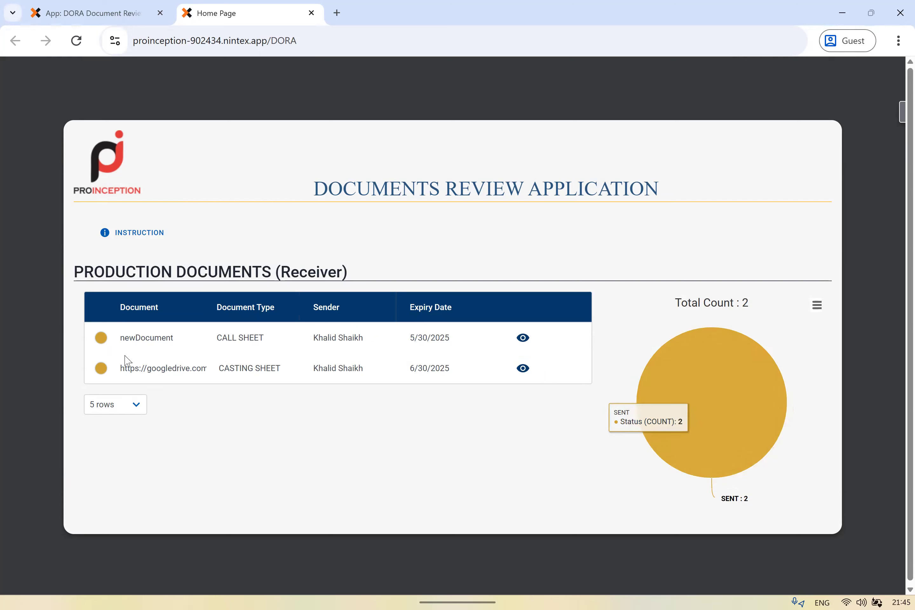
pyautogui.moveTo(135, 368); pyautogui.dragTo(203, 368)
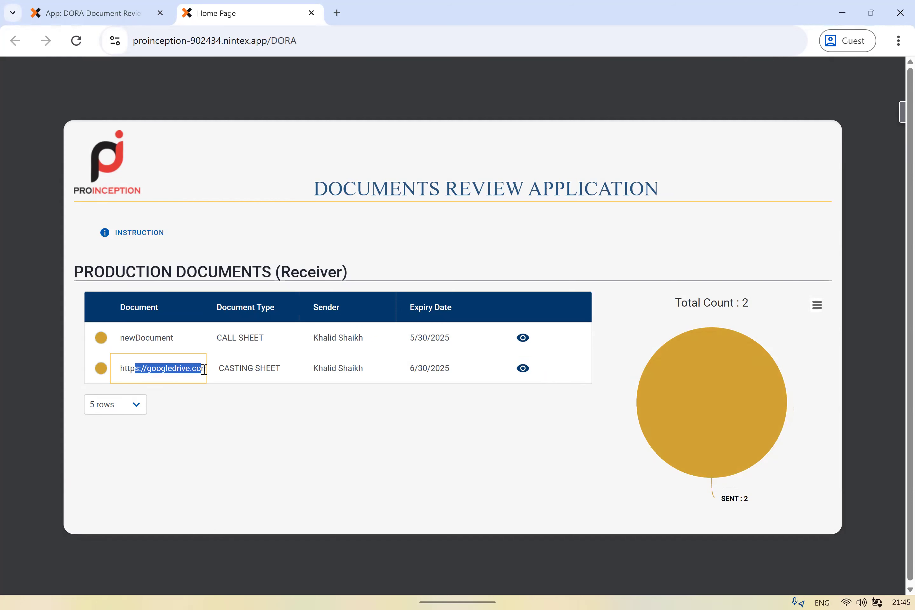
pyautogui.click(516, 373)
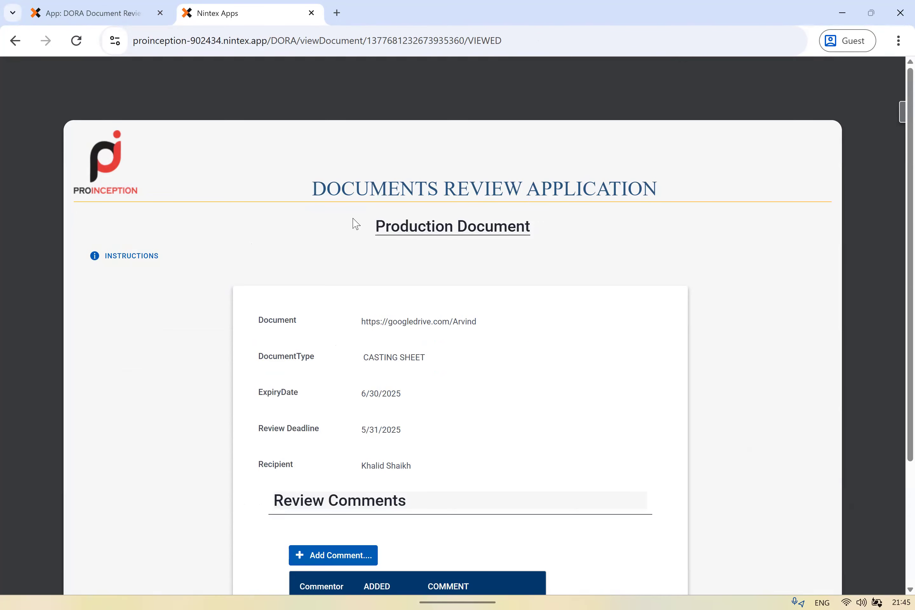
pyautogui.scroll(-5, 480, 372)
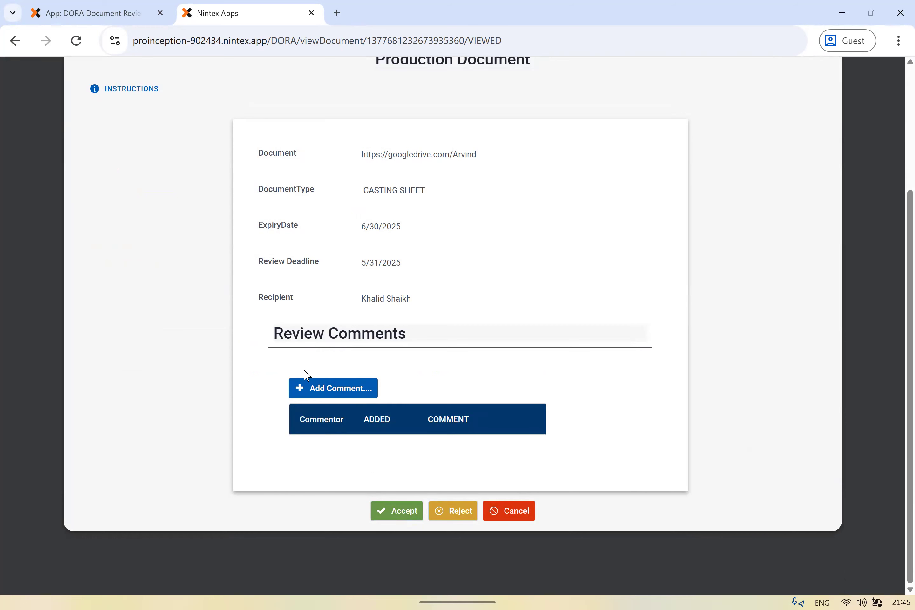
pyautogui.click(335, 389)
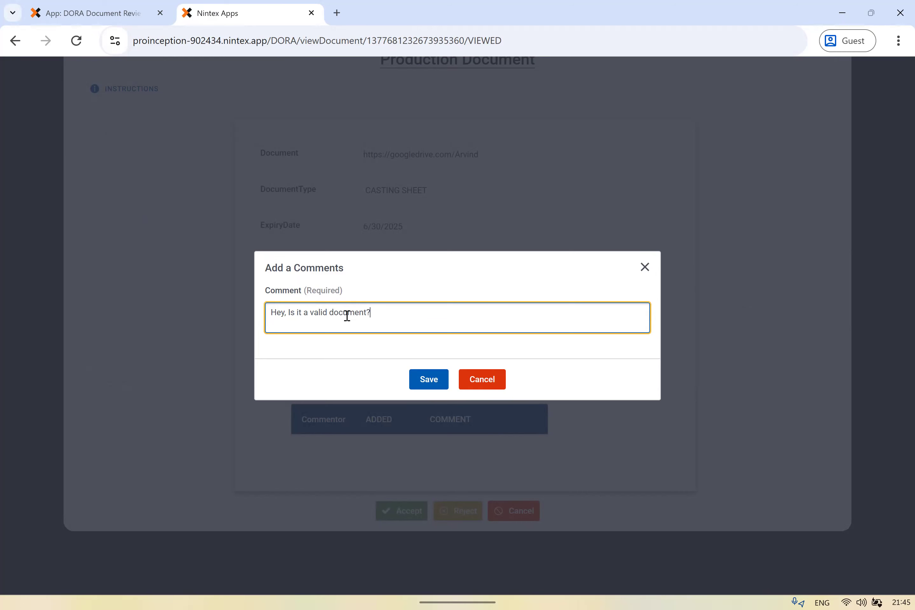
pyautogui.click(417, 379)
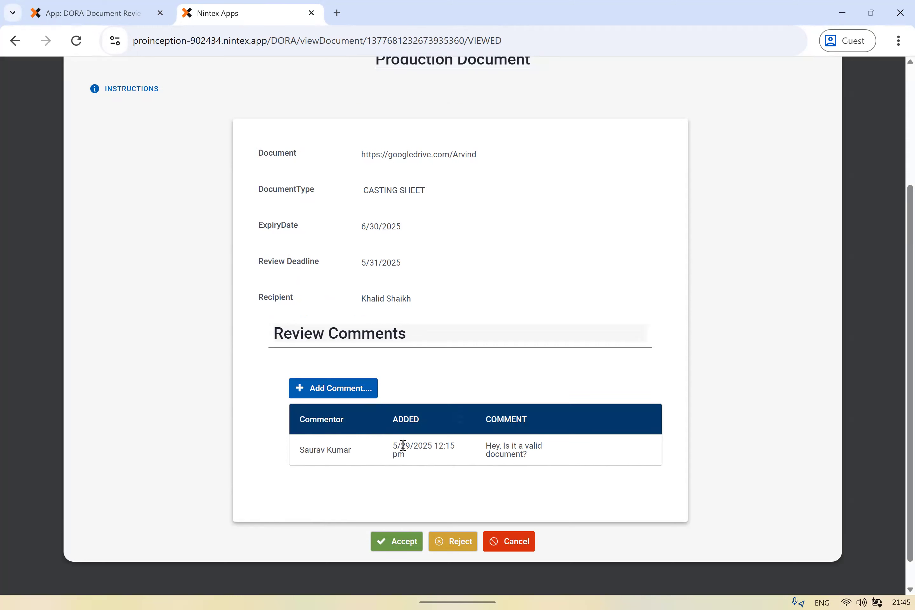
pyautogui.moveTo(398, 445); pyautogui.dragTo(423, 448)
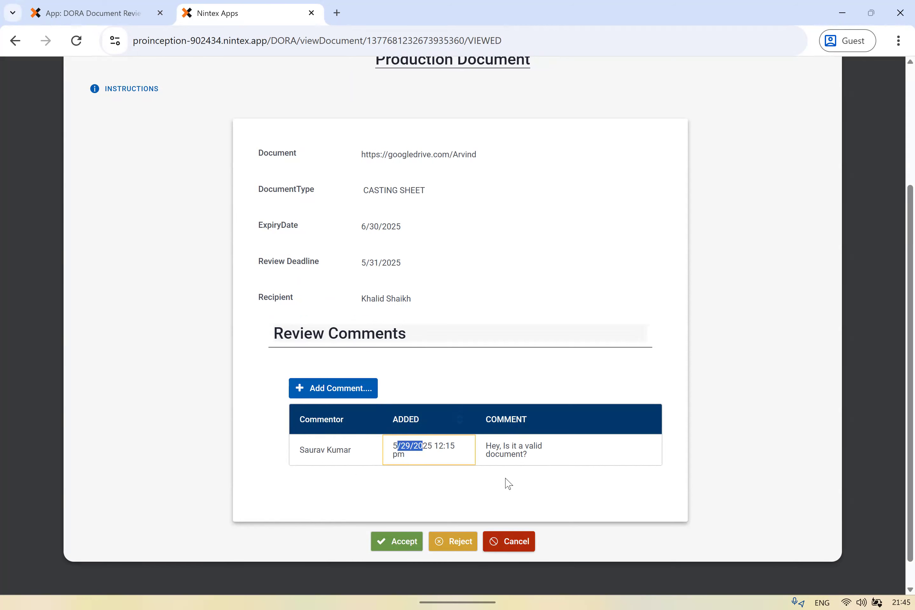
# Return to the receiver's document list and examine the status chart segments and row-count selector
pyautogui.click(508, 542)
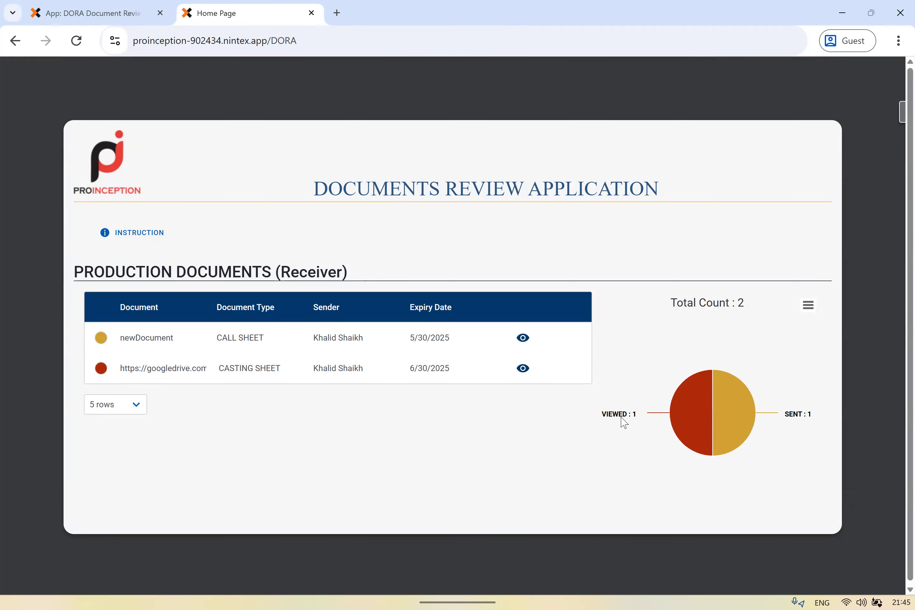
pyautogui.moveTo(632, 420)
pyautogui.moveTo(762, 406)
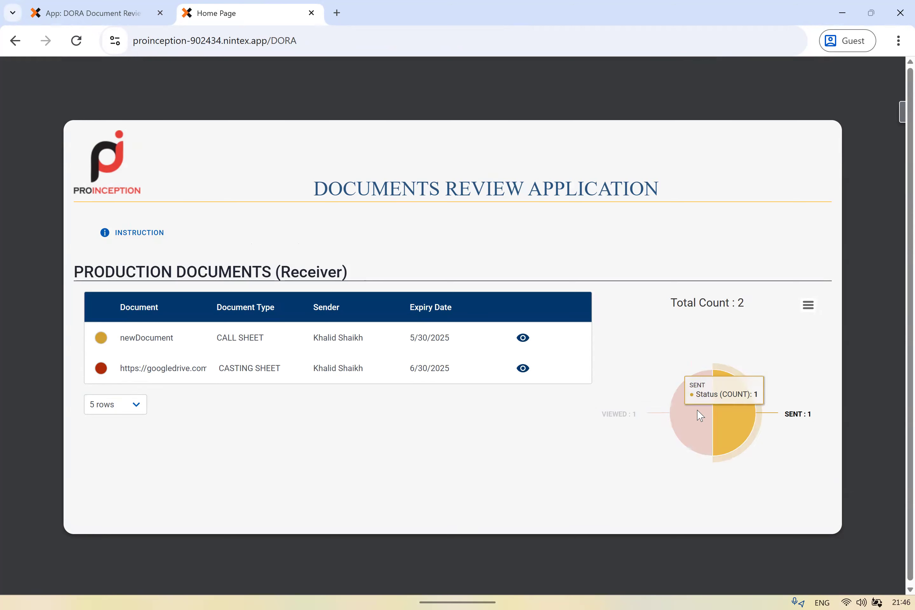
pyautogui.moveTo(685, 414)
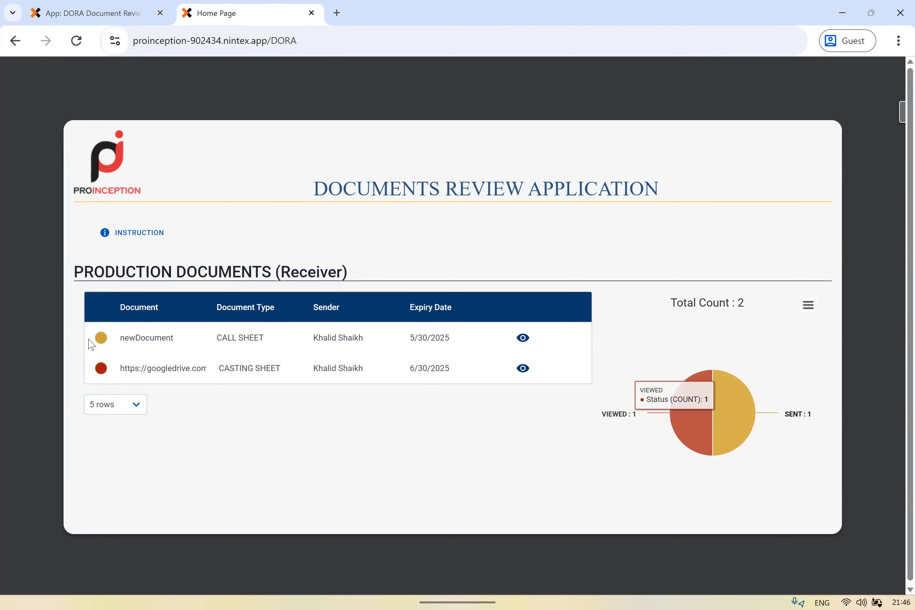
pyautogui.click(113, 402)
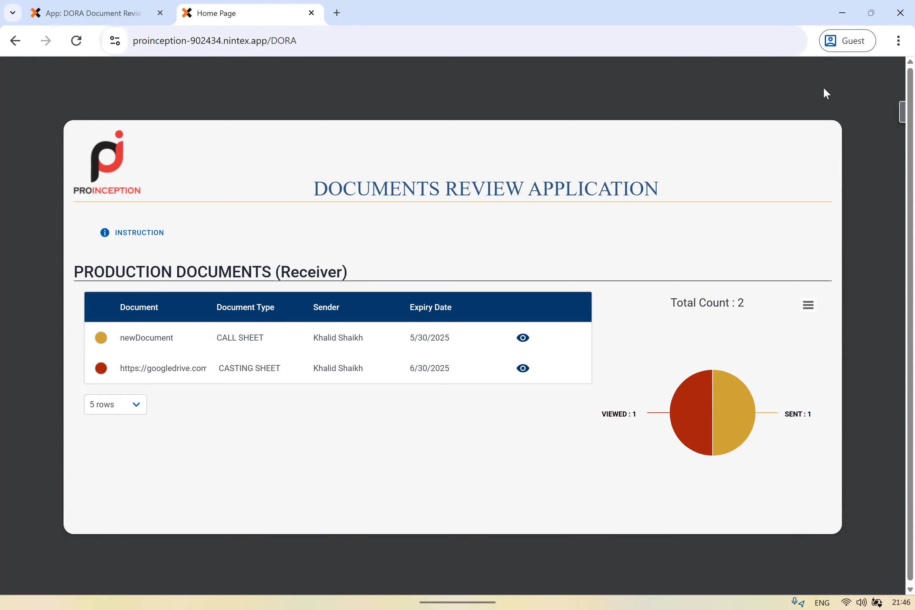
# Switch to the sender's Chrome window, refresh the document list and open the casting sheet from its notification bell
pyautogui.hotkey('alt', 'Tab')
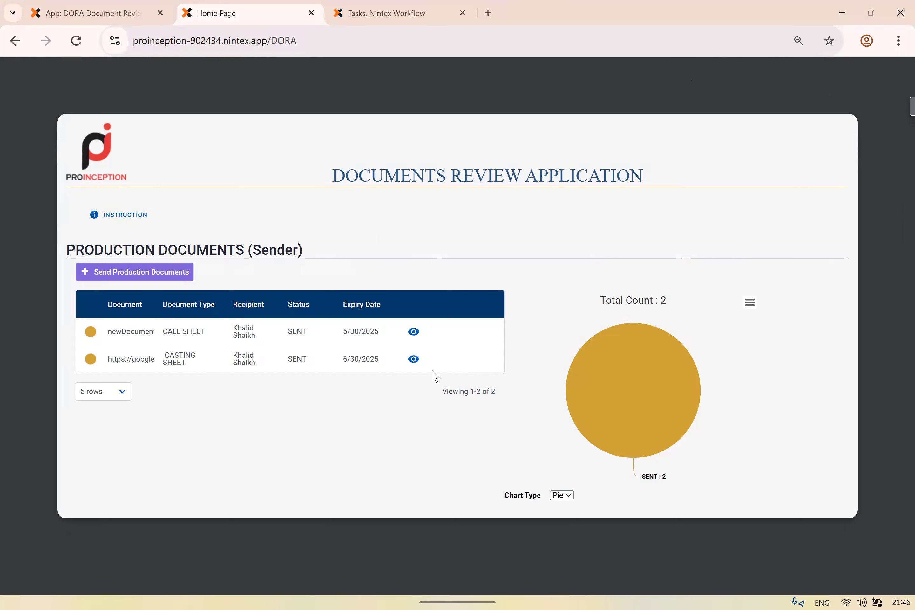
pyautogui.click(83, 45)
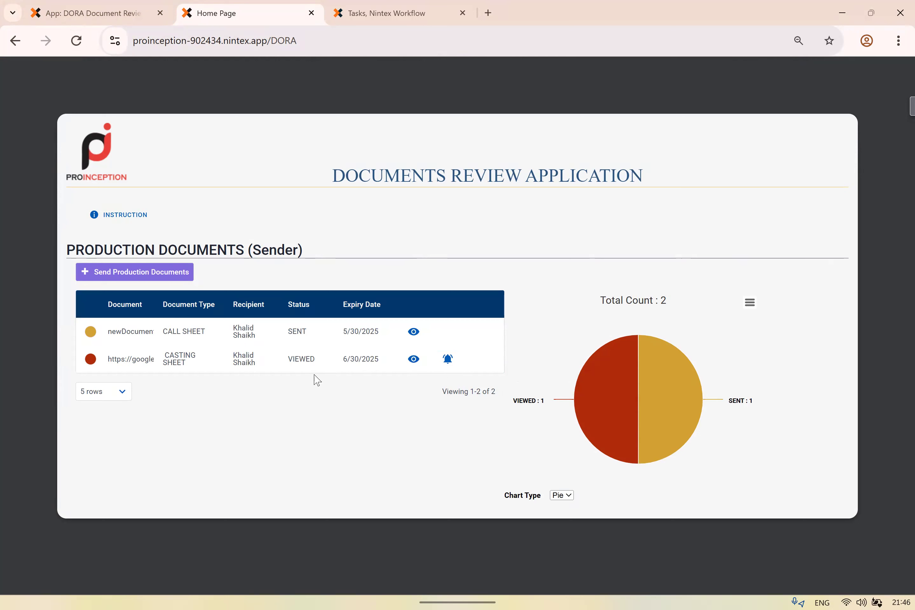
pyautogui.click(457, 368)
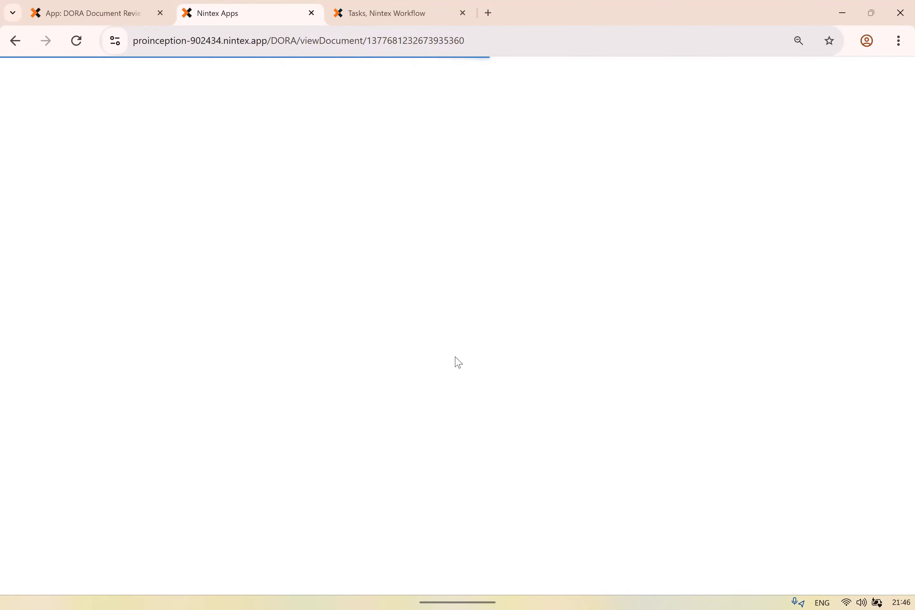
# Reply to the receiver's review comment, addressing the receiver by name and stating that it is the correct document
pyautogui.scroll(-3, 448, 309)
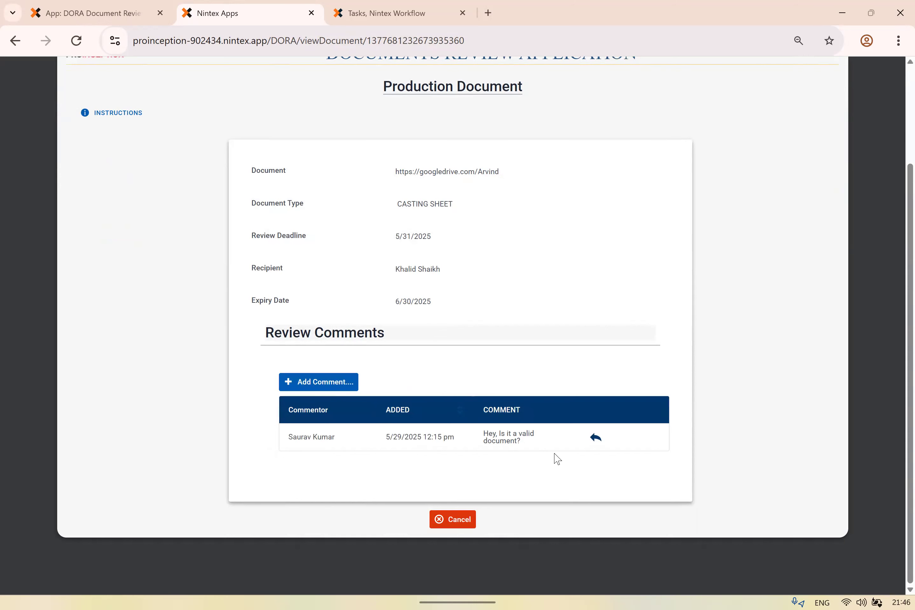
pyautogui.click(596, 437)
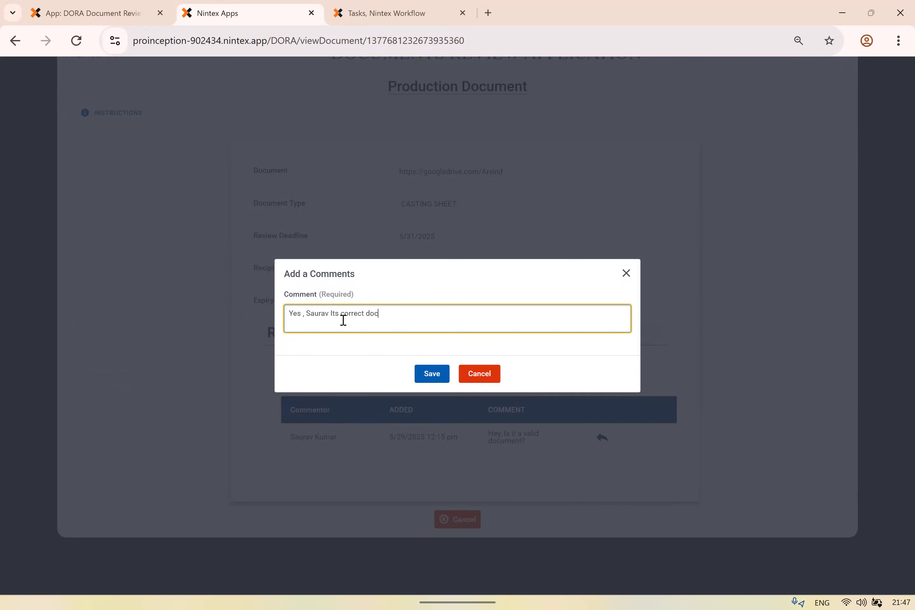
pyautogui.click(429, 381)
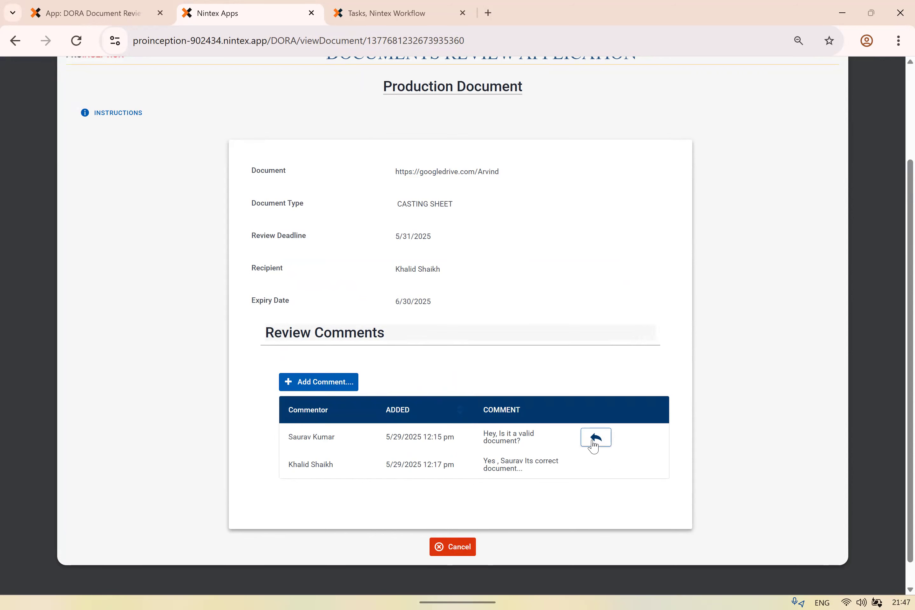
# Switch to the guest Chrome window, refresh the receiver's document list and open the casting sheet from its notification
pyautogui.hotkey('alt', 'Tab')
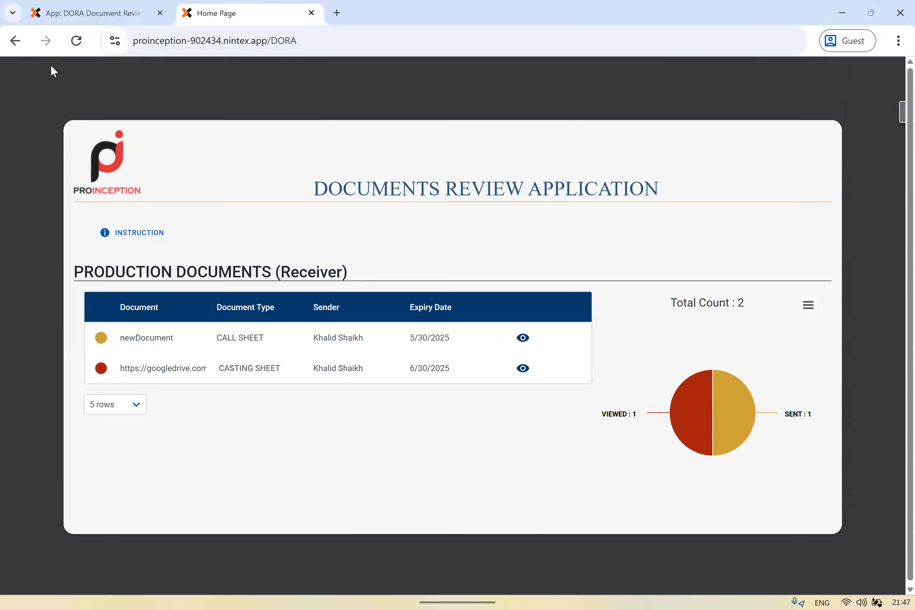
pyautogui.click(76, 40)
pyautogui.click(549, 374)
pyautogui.click(567, 374)
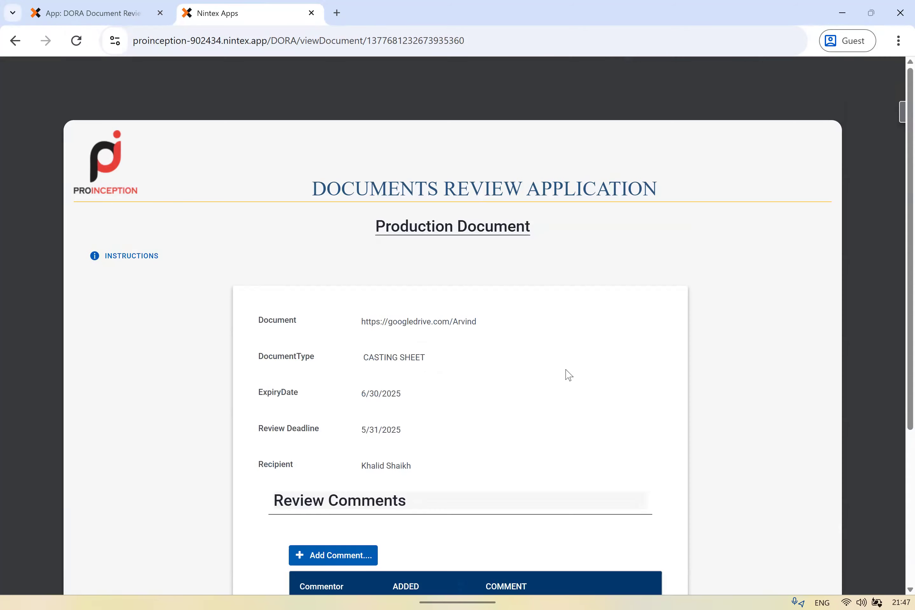
# Read the sender's answer under Review Comments and reply to the sender by name that this is good
pyautogui.scroll(-3, 517, 370)
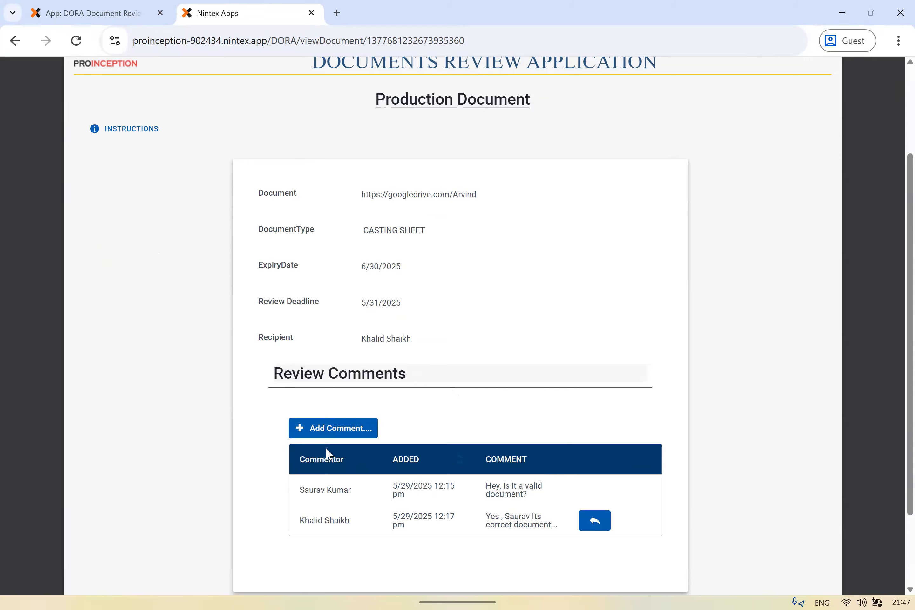
pyautogui.scroll(-3, 395, 451)
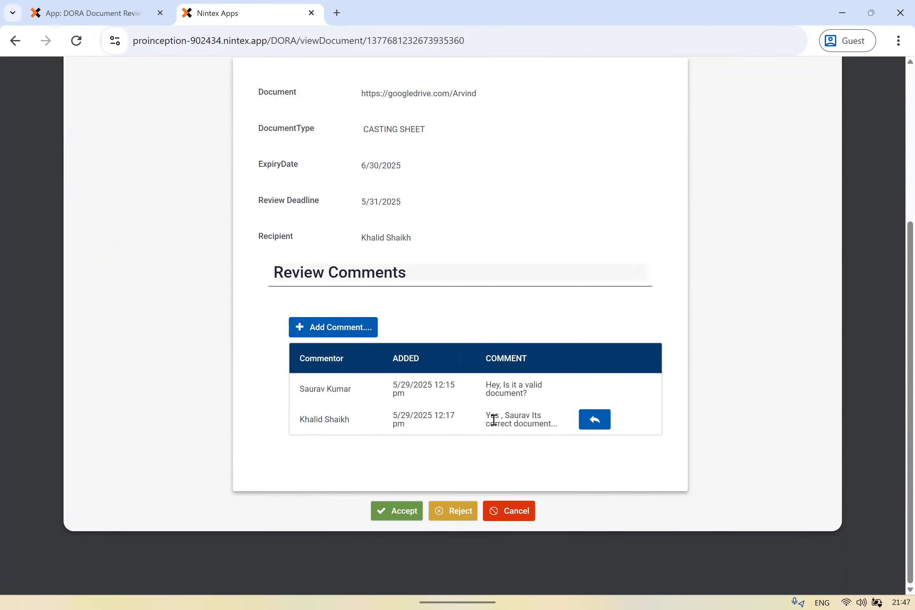
pyautogui.moveTo(523, 418); pyautogui.dragTo(550, 421)
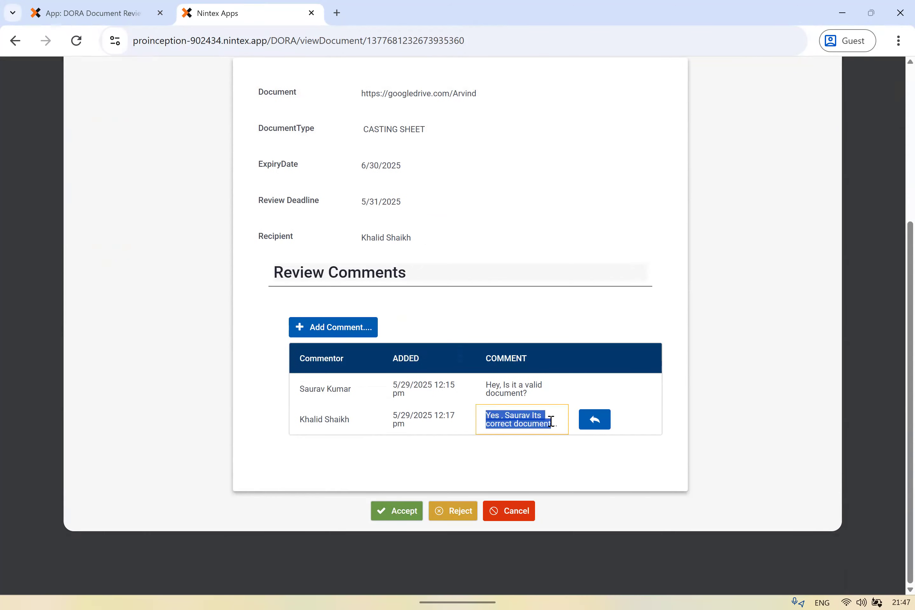
pyautogui.click(586, 423)
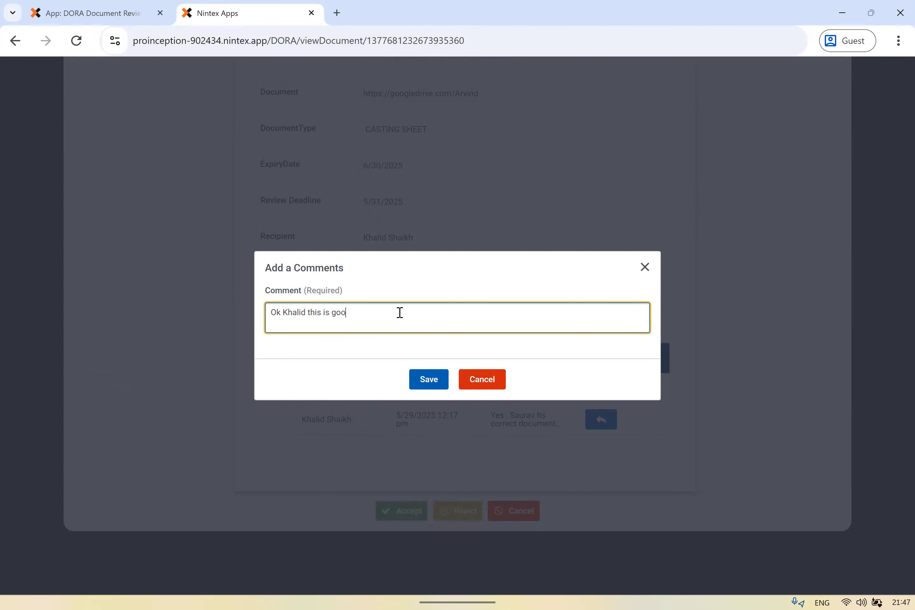
pyautogui.click(429, 379)
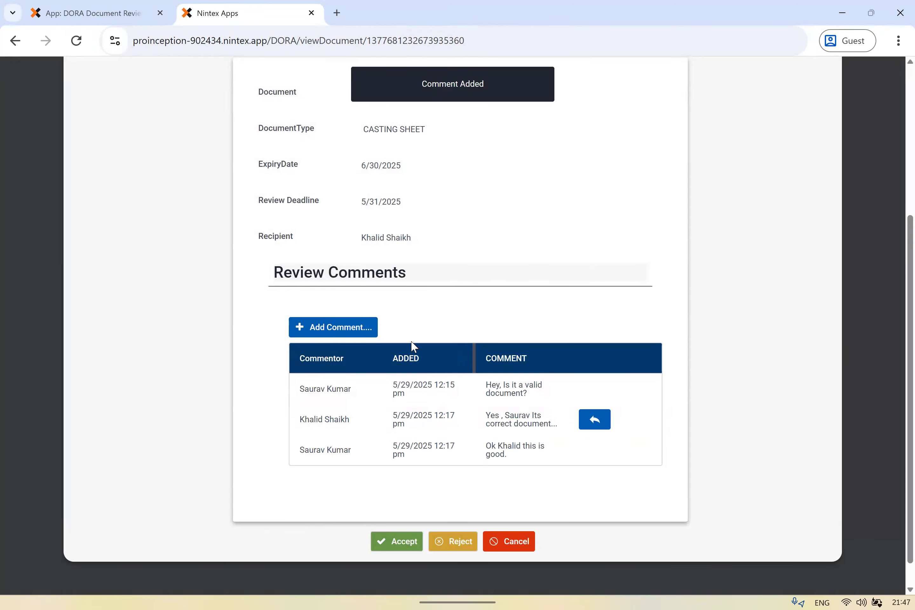
# Accept the casting sheet as the receiver
pyautogui.click(406, 543)
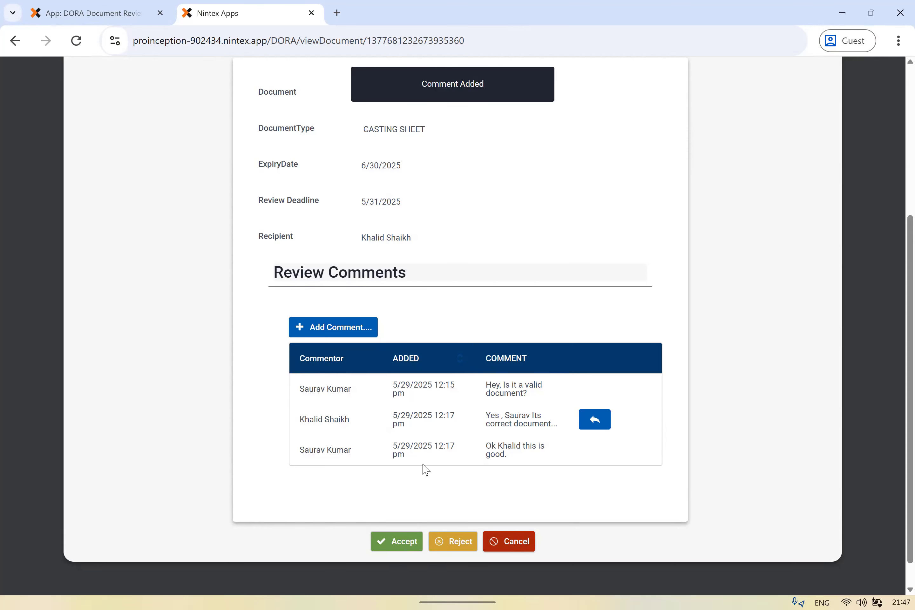
pyautogui.scroll(-5, 420, 465)
pyautogui.click(404, 515)
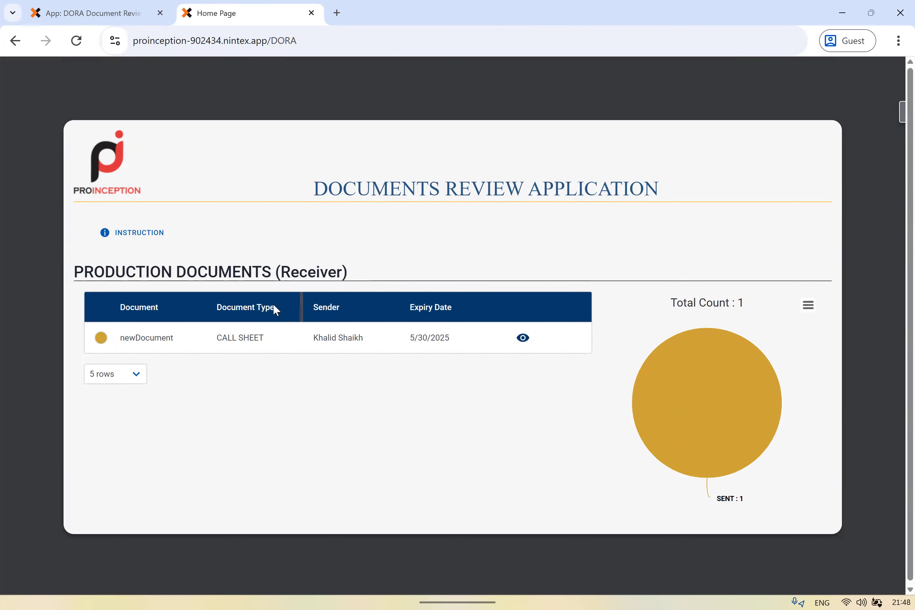
# Switch to the sender's Chrome window, reopen the casting sheet from the list's notification bell and read the latest review comment
pyautogui.hotkey('alt', 'Tab')
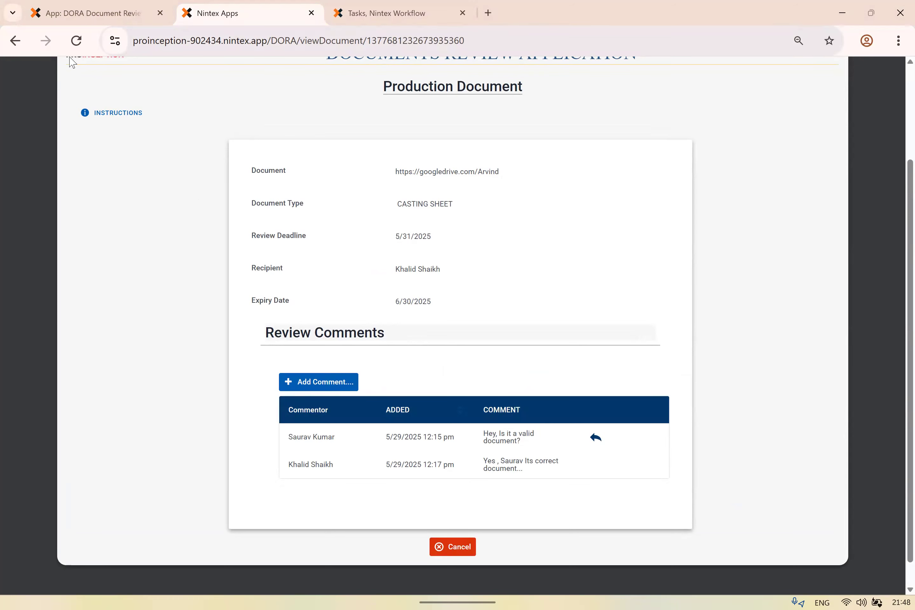
pyautogui.click(435, 545)
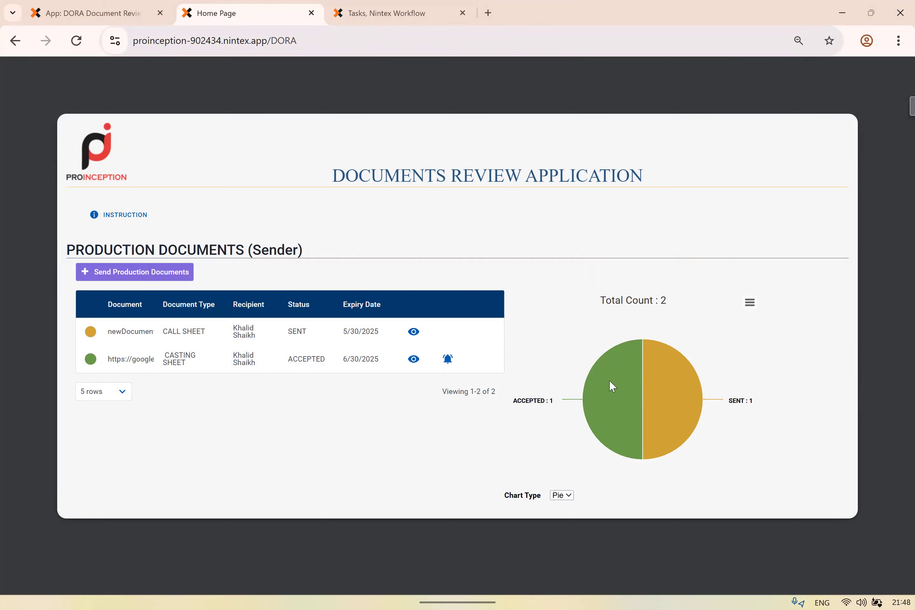
pyautogui.click(448, 367)
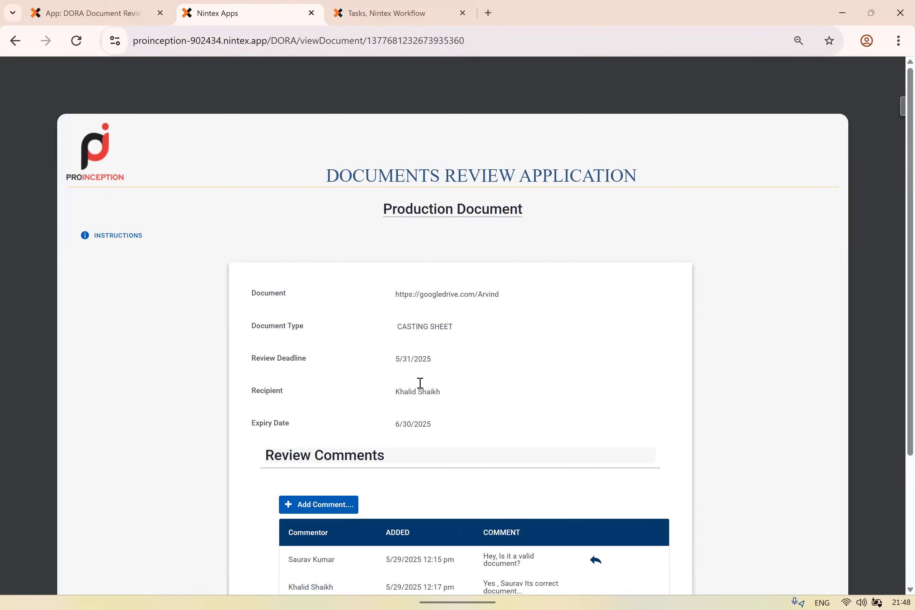
pyautogui.scroll(-4, 419, 378)
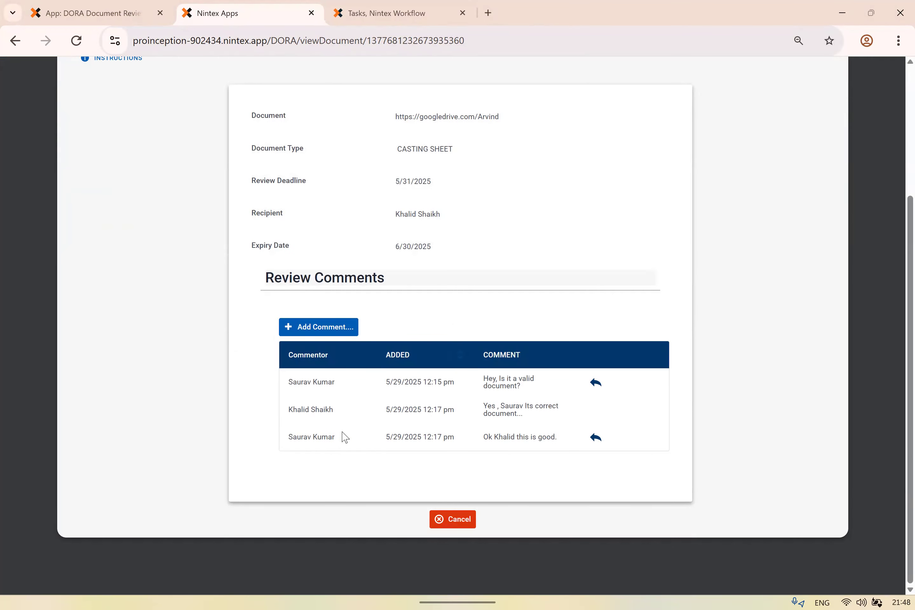
pyautogui.moveTo(465, 435); pyautogui.dragTo(556, 436)
pyautogui.click(312, 436)
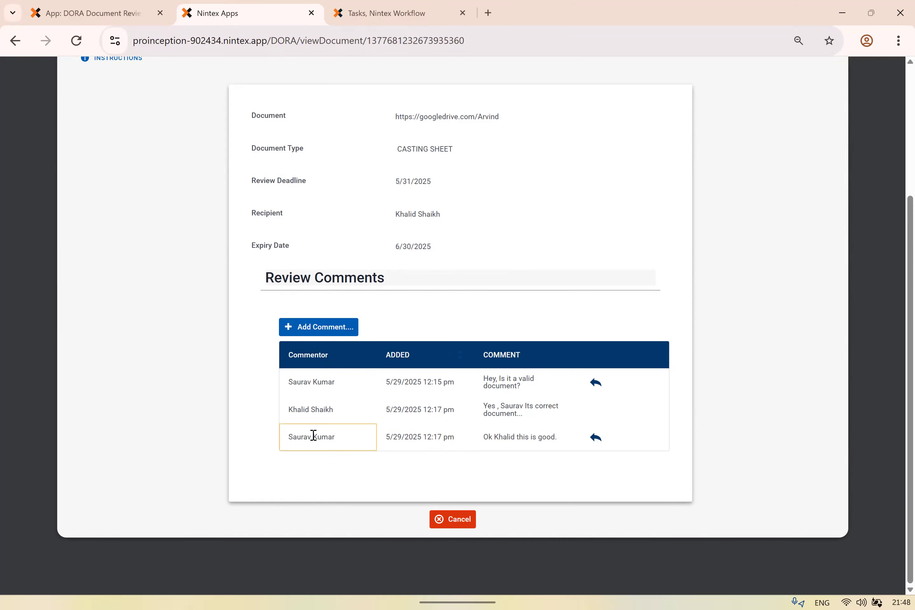
# Open a reply to the latest comment, cancel it and return to the sender's document list and status chart
pyautogui.click(596, 437)
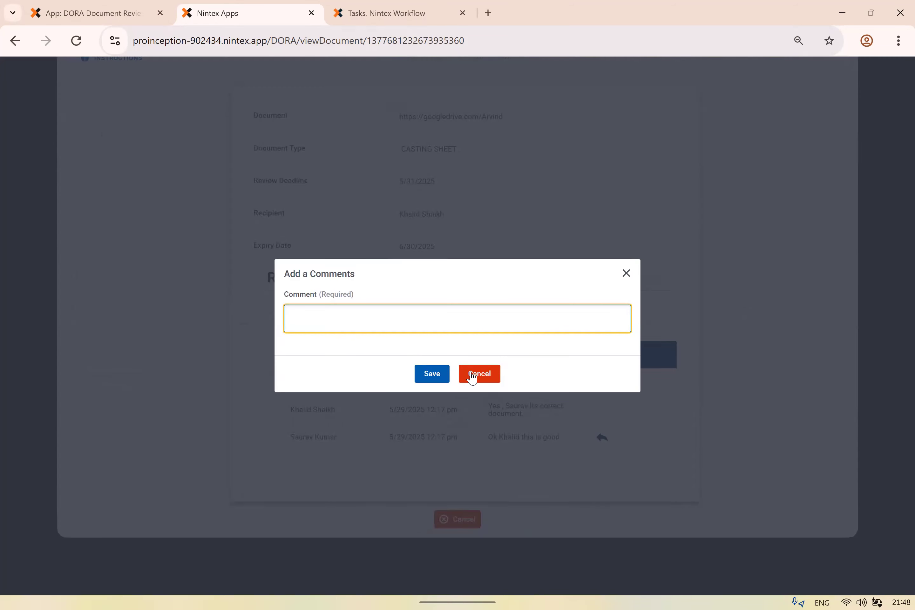
pyautogui.click(474, 379)
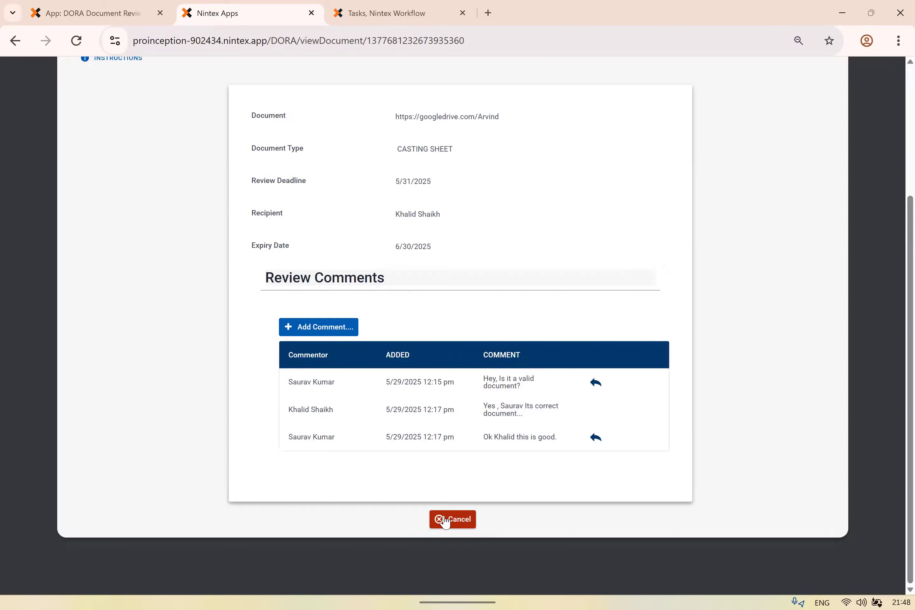
pyautogui.click(445, 521)
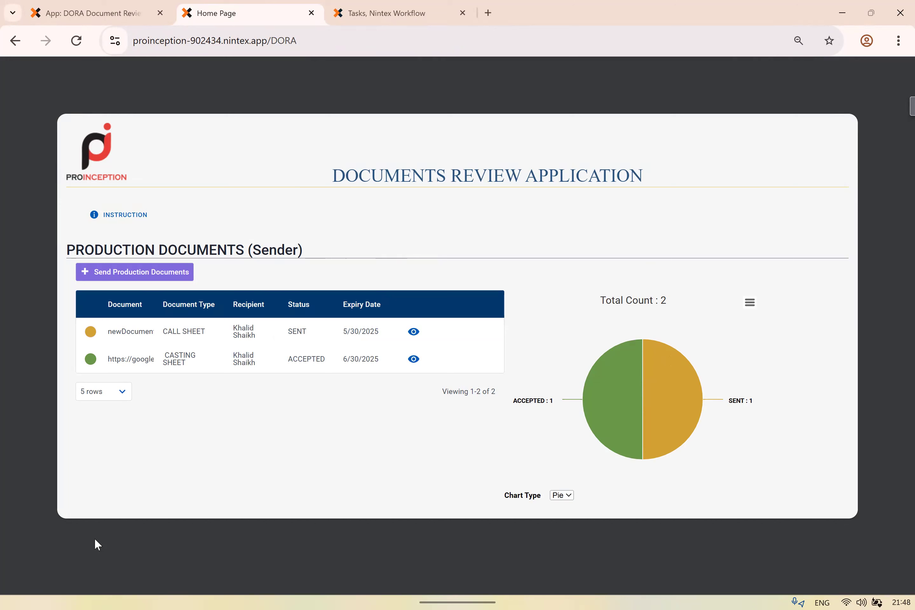
pyautogui.moveTo(666, 447)
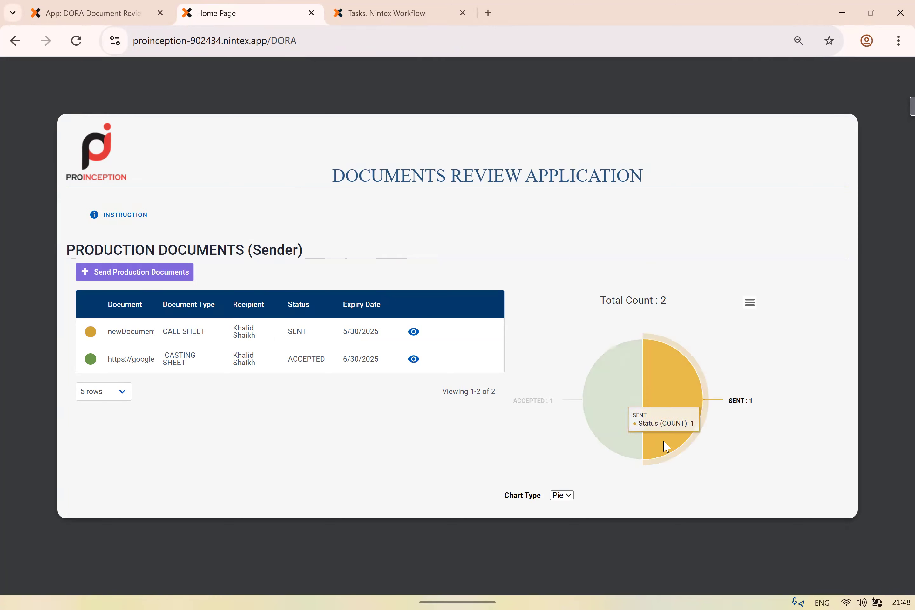
# Examine the DocumentNewUser table's columns in Nintex Data, open its table data in a separate tab, and return to the DORA app's Pages
pyautogui.click(118, 14)
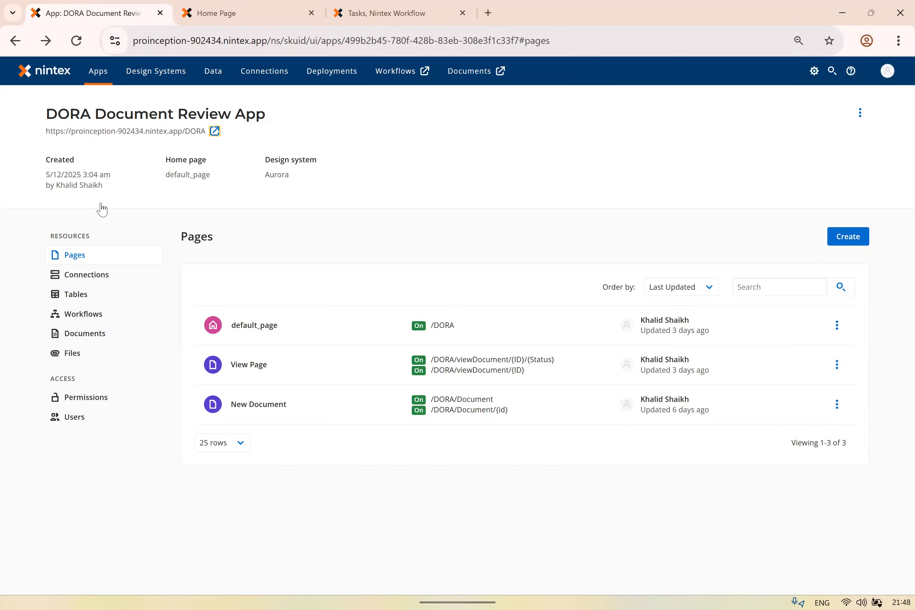
pyautogui.click(215, 75)
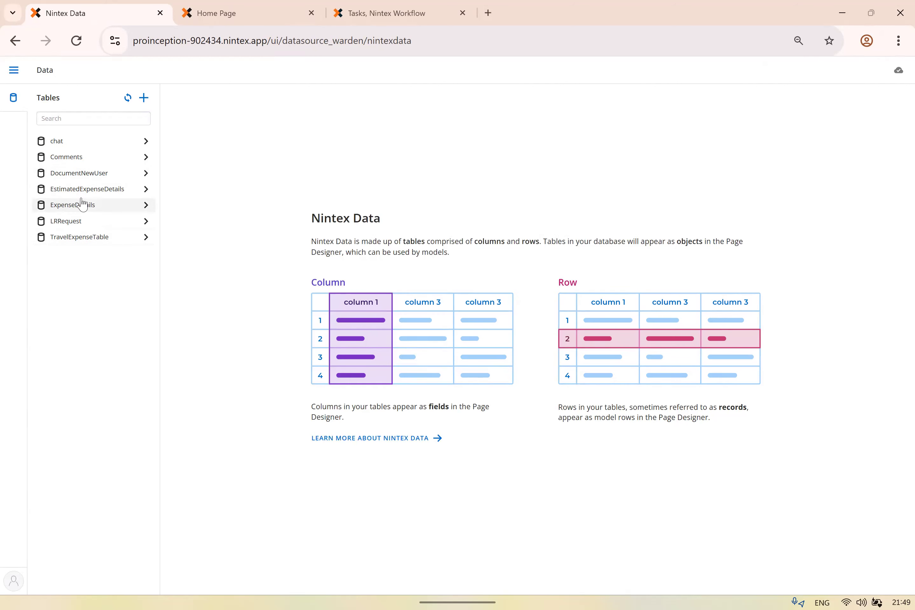
pyautogui.click(80, 174)
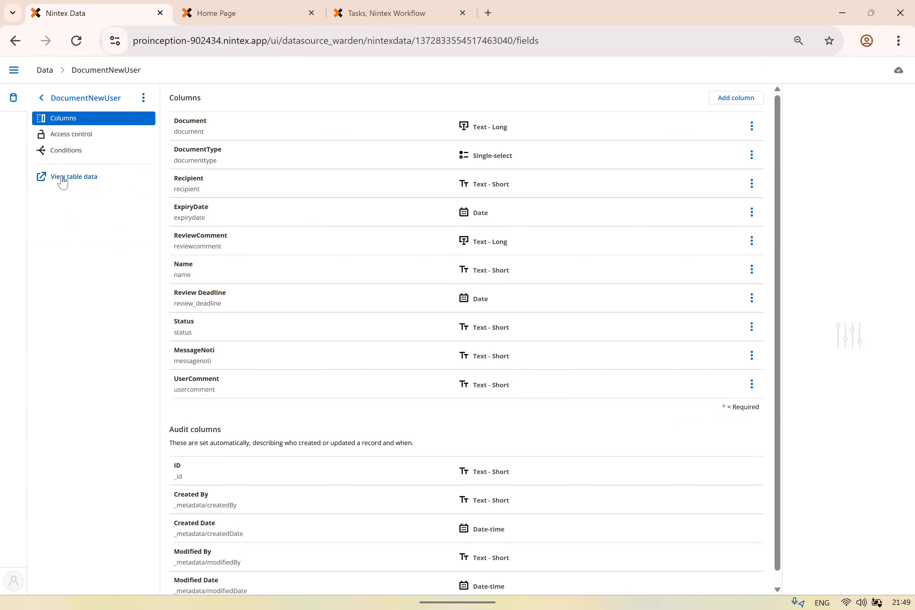
pyautogui.click(84, 178)
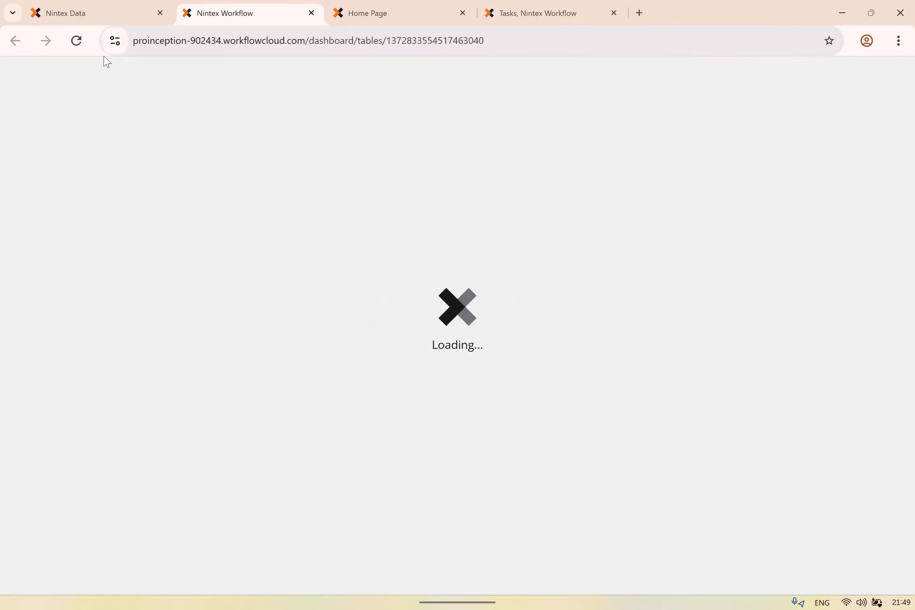
pyautogui.click(96, 16)
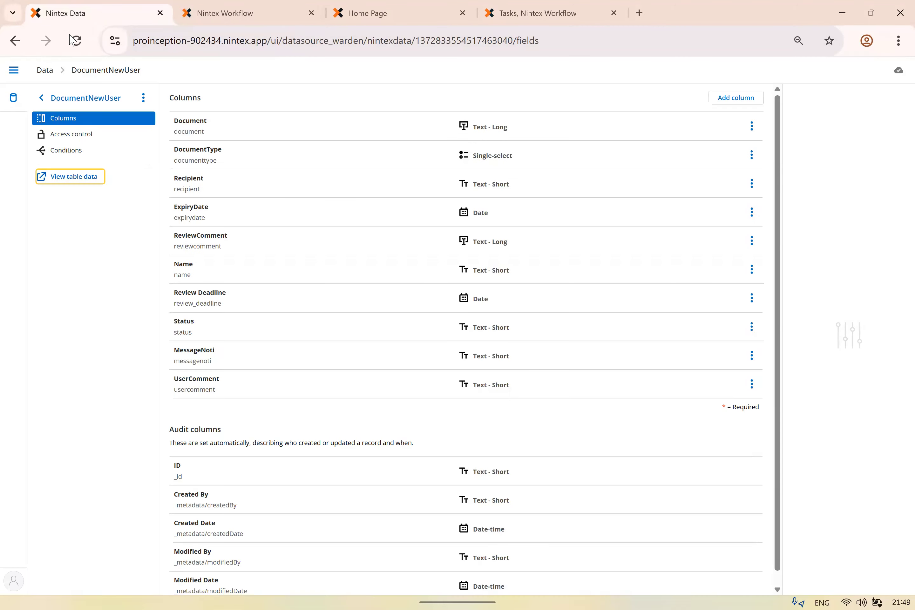
pyautogui.click(15, 41)
pyautogui.click(15, 41)
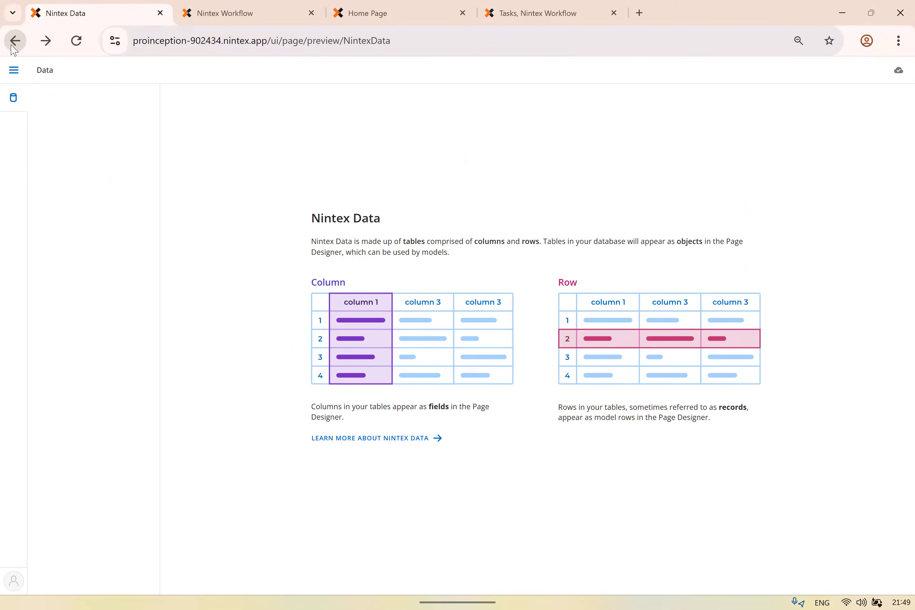
pyautogui.click(14, 41)
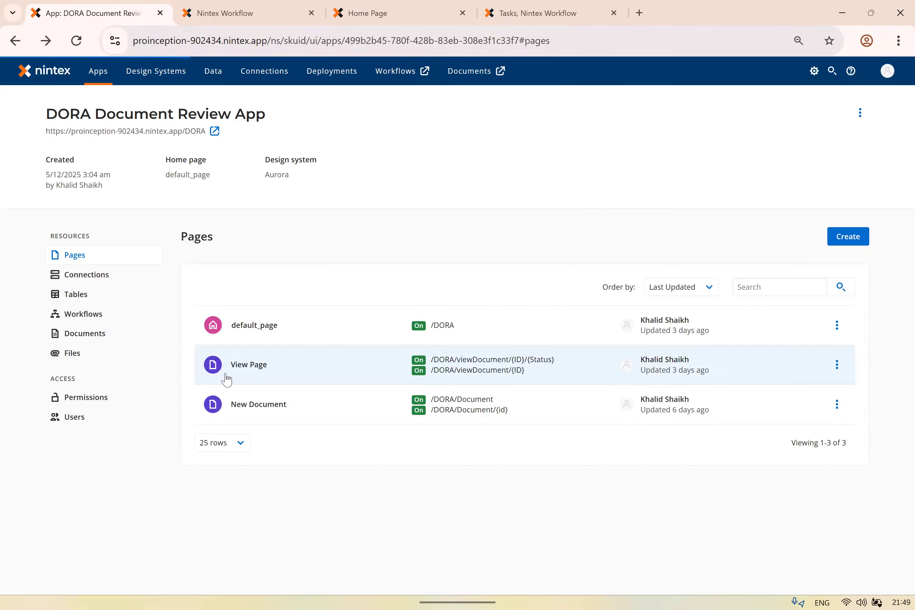
# Review the app's connections, tables and workflows, cancelling the dialog for adding connections
pyautogui.click(88, 275)
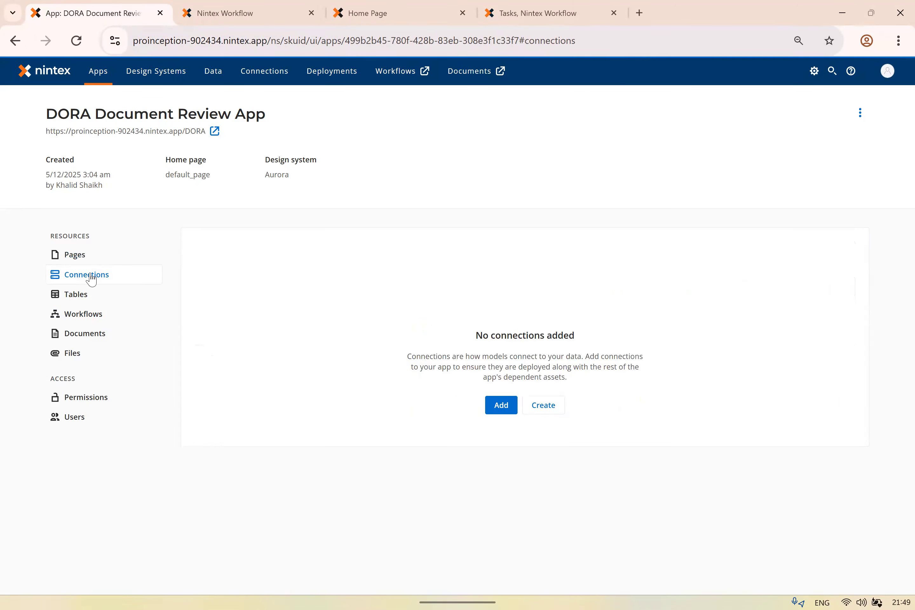
pyautogui.click(501, 407)
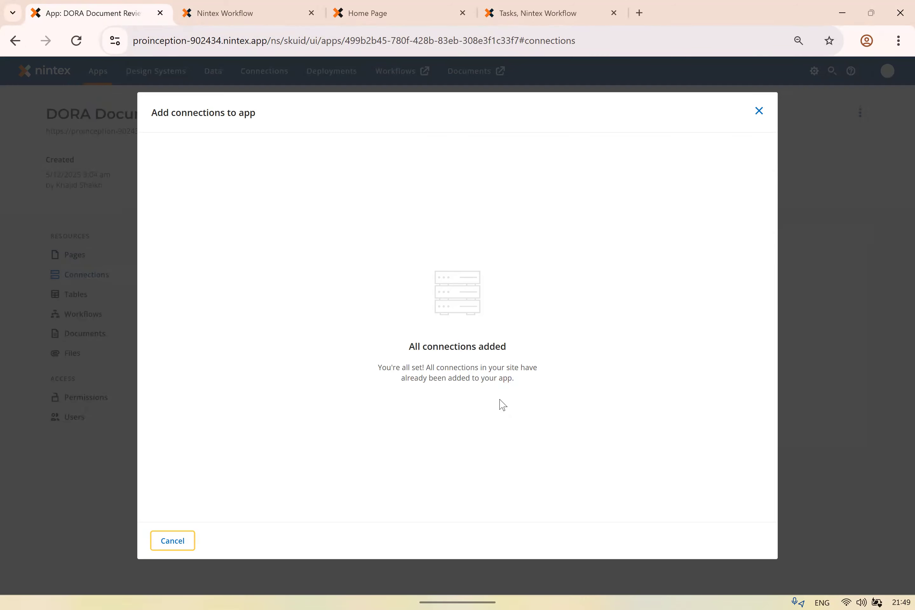
pyautogui.press('Escape')
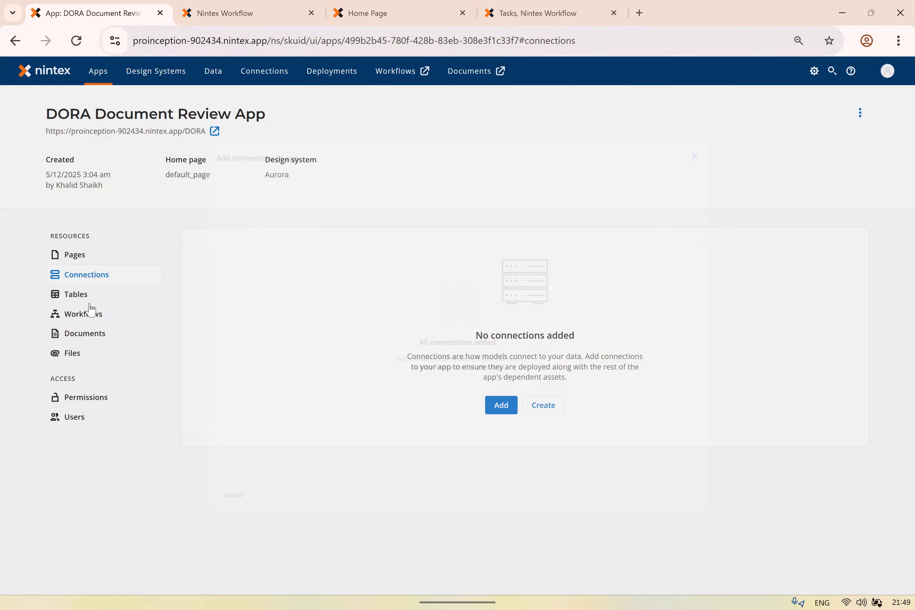
pyautogui.click(88, 302)
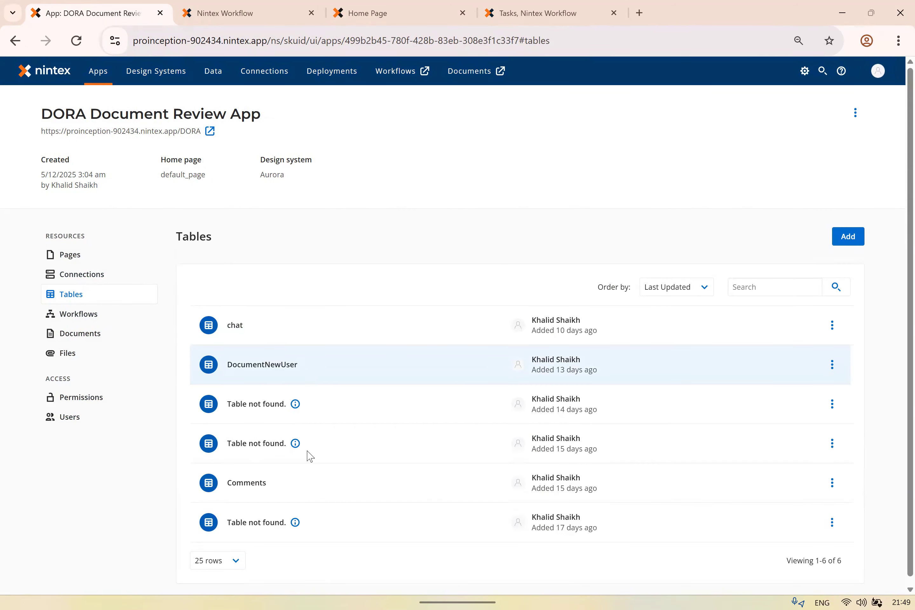
pyautogui.click(80, 317)
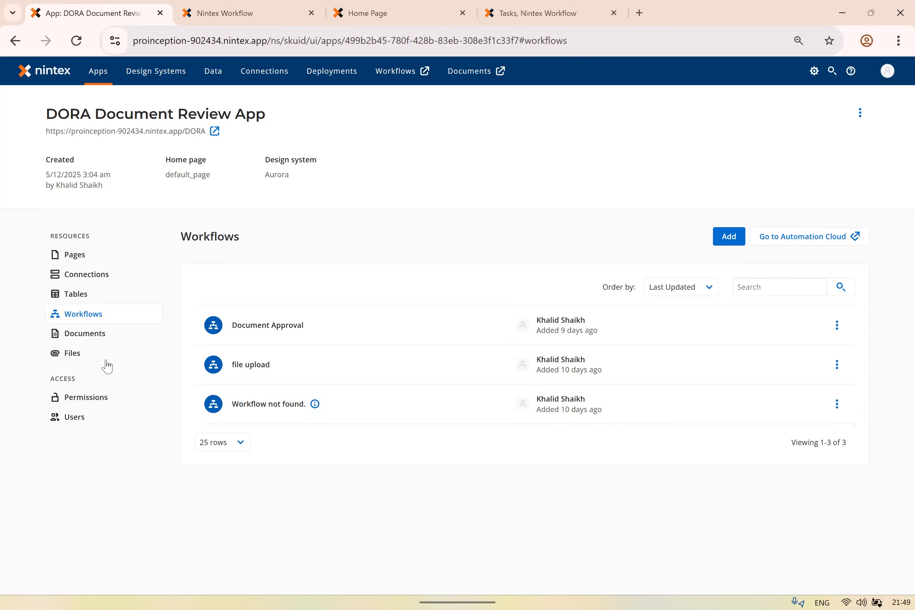
# Open default_page in the page designer and select the Send Production Documents button to view its properties
pyautogui.click(83, 253)
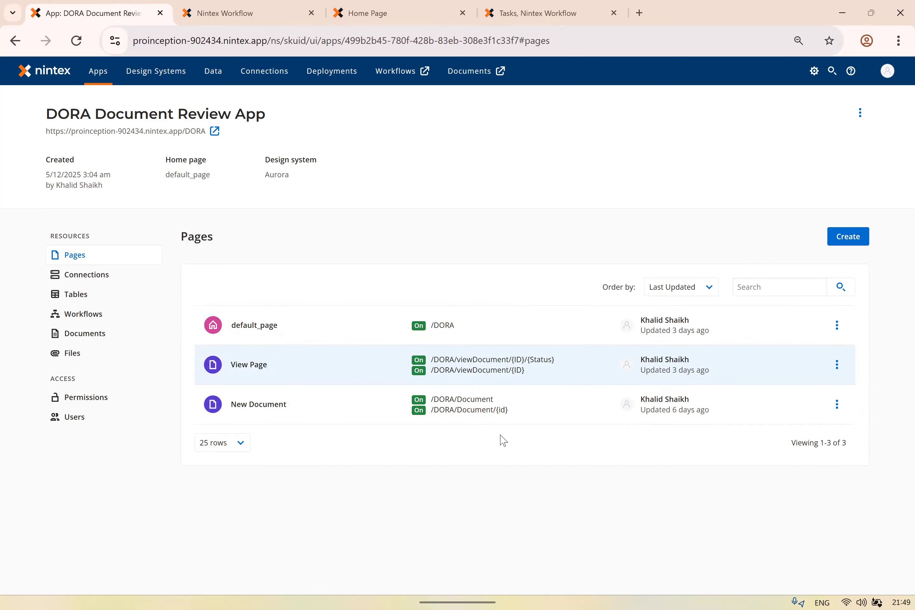
pyautogui.click(267, 331)
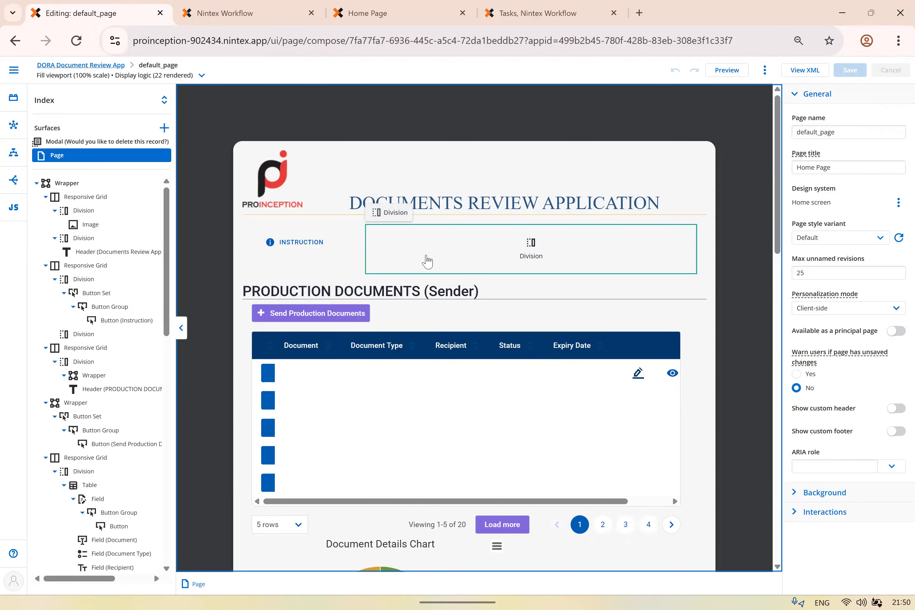
pyautogui.click(317, 325)
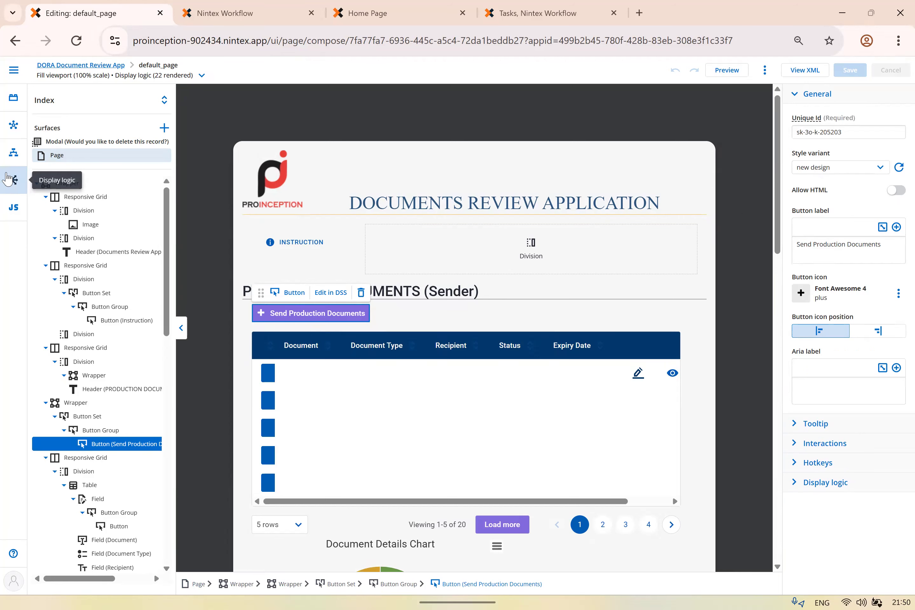
# Look through default_page's action flows, models and full list of display logic conditions
pyautogui.click(13, 154)
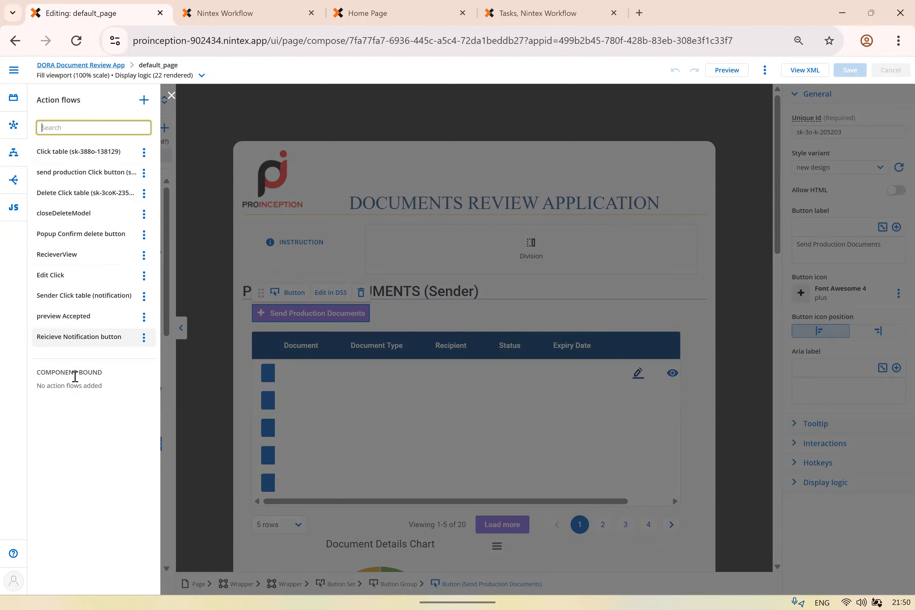
pyautogui.click(14, 125)
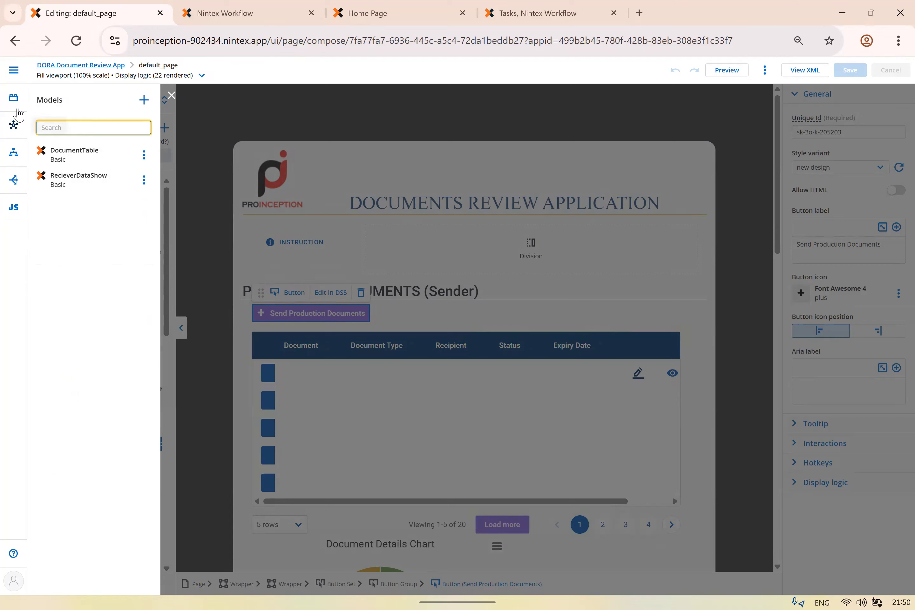
pyautogui.click(12, 159)
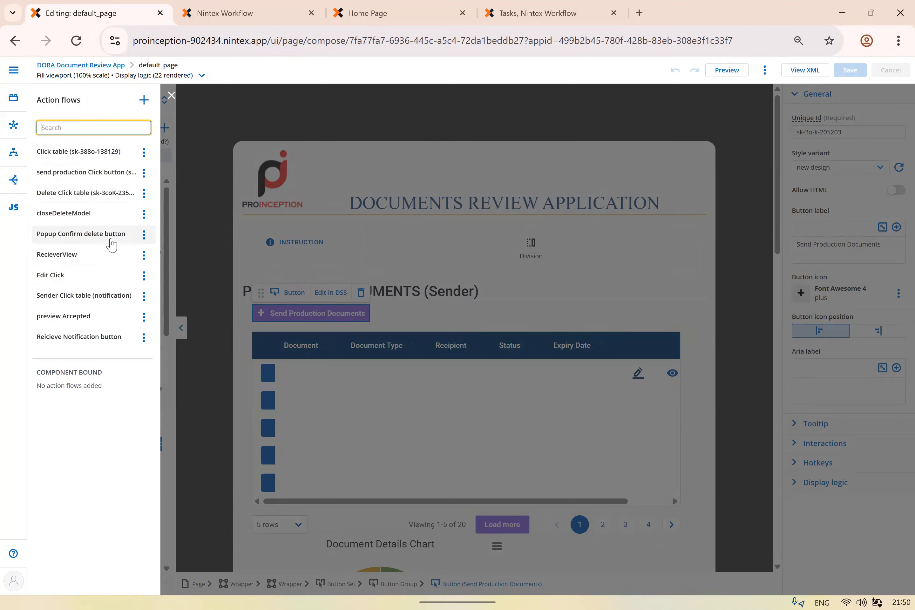
pyautogui.click(15, 179)
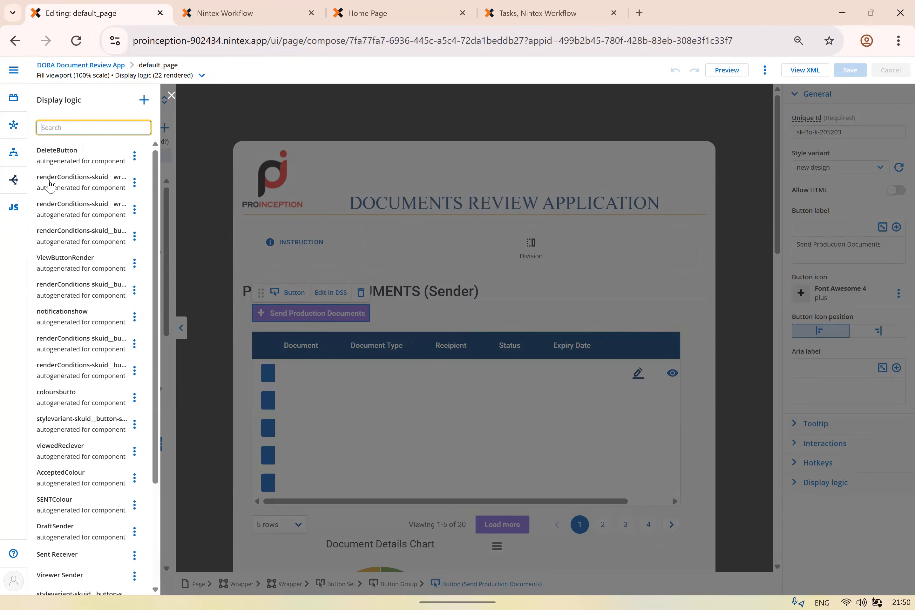
pyautogui.scroll(-3, 103, 350)
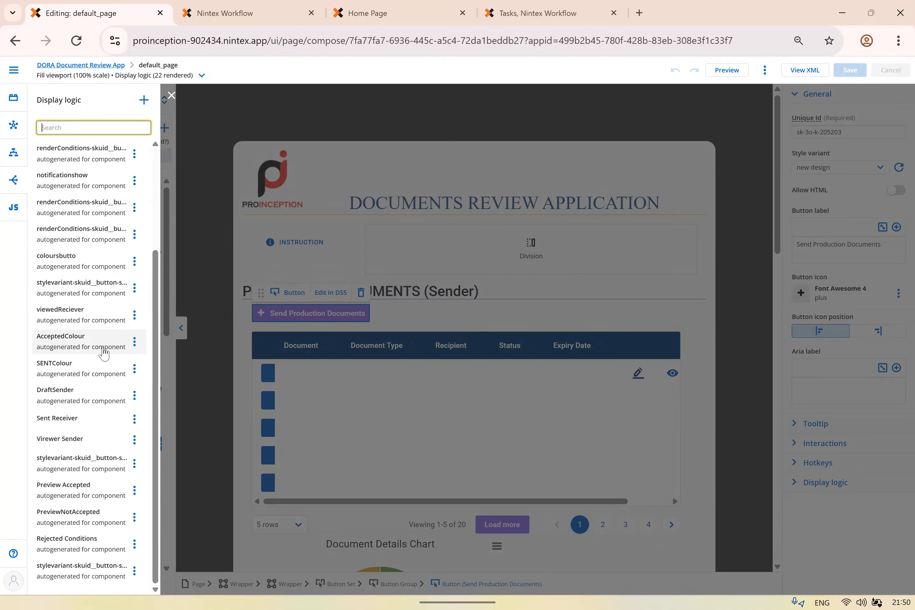
pyautogui.scroll(3, 104, 353)
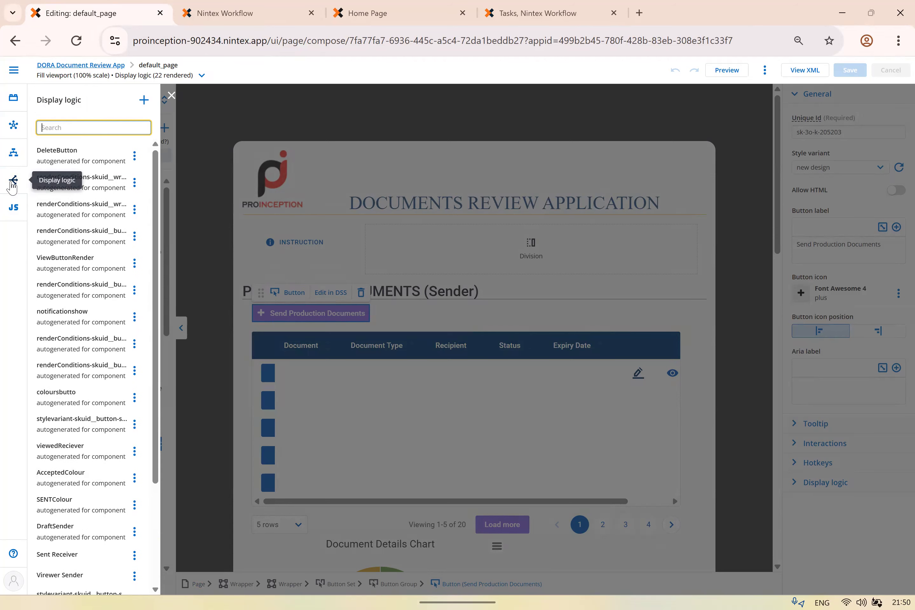
# Open the newSnippet JavaScript and read its code for the chart's status colours, data labels and total count title
pyautogui.click(13, 206)
pyautogui.click(82, 164)
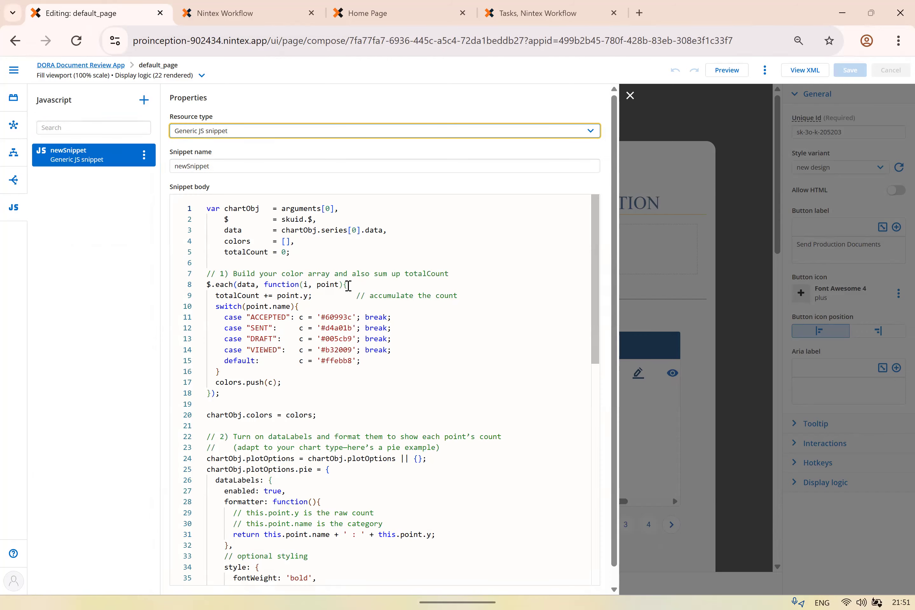
pyautogui.scroll(-3, 348, 294)
pyautogui.scroll(3, 306, 562)
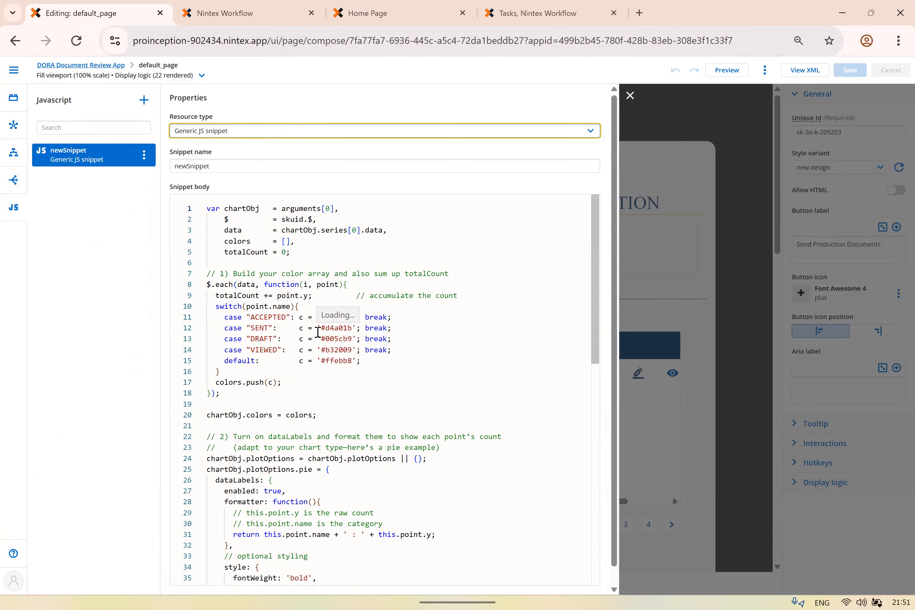
pyautogui.click(264, 321)
pyautogui.click(392, 326)
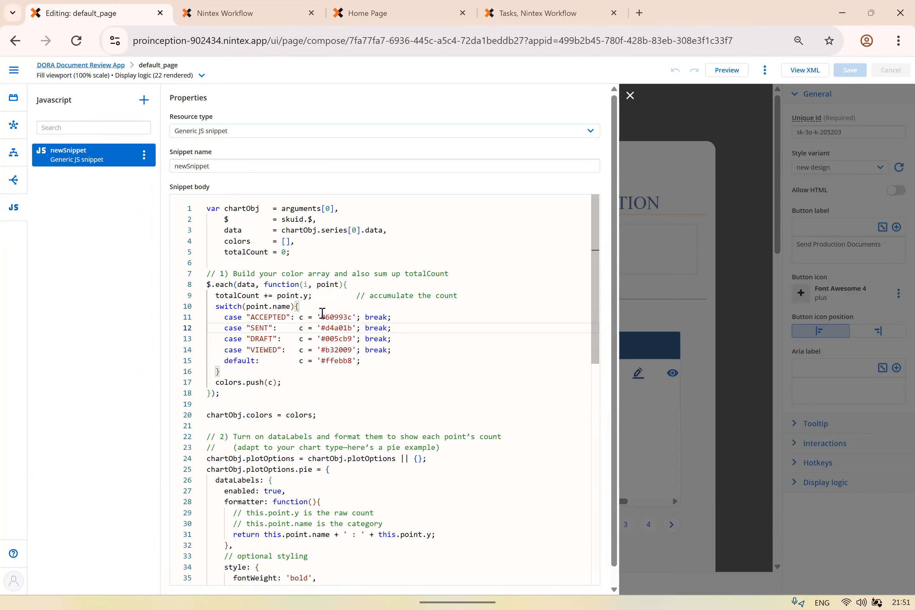
pyautogui.scroll(-3, 326, 438)
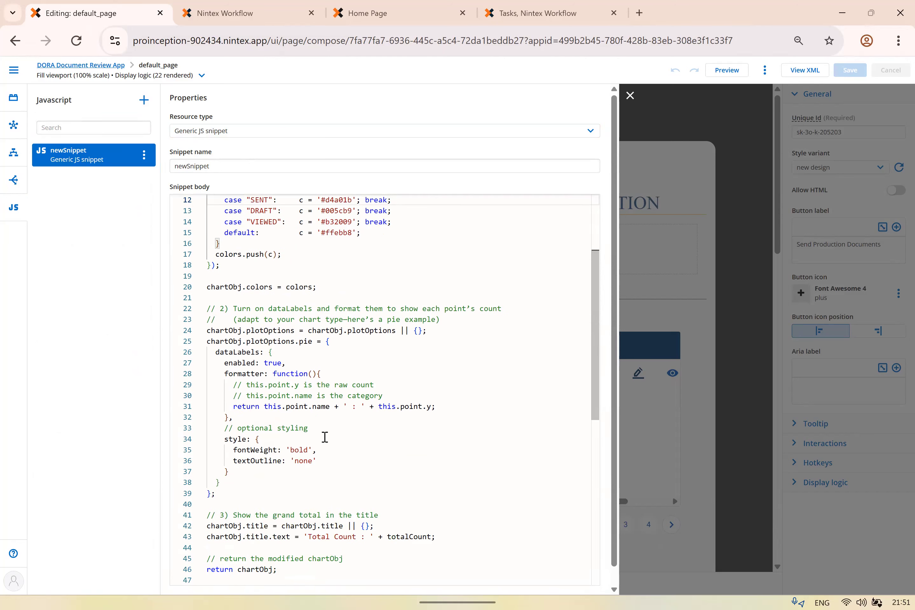
pyautogui.scroll(2, 325, 437)
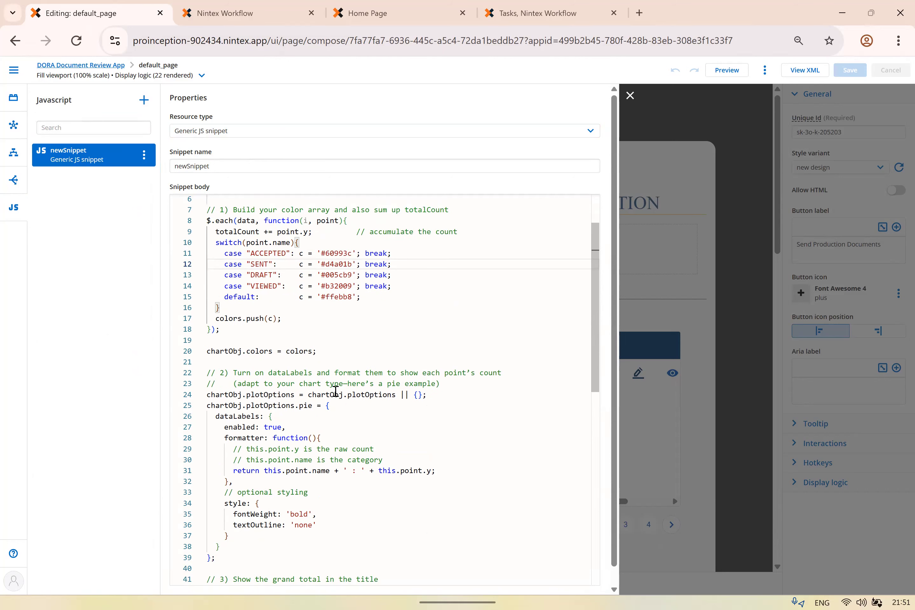
pyautogui.scroll(-3, 334, 394)
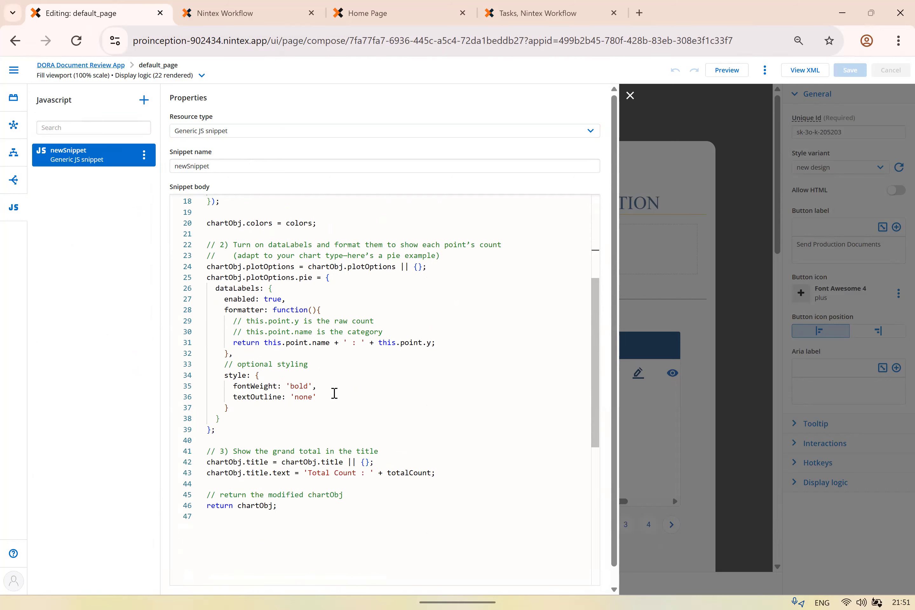
# Inspect the DocumentTable model's data fields, conditions, actions and properties
pyautogui.click(13, 125)
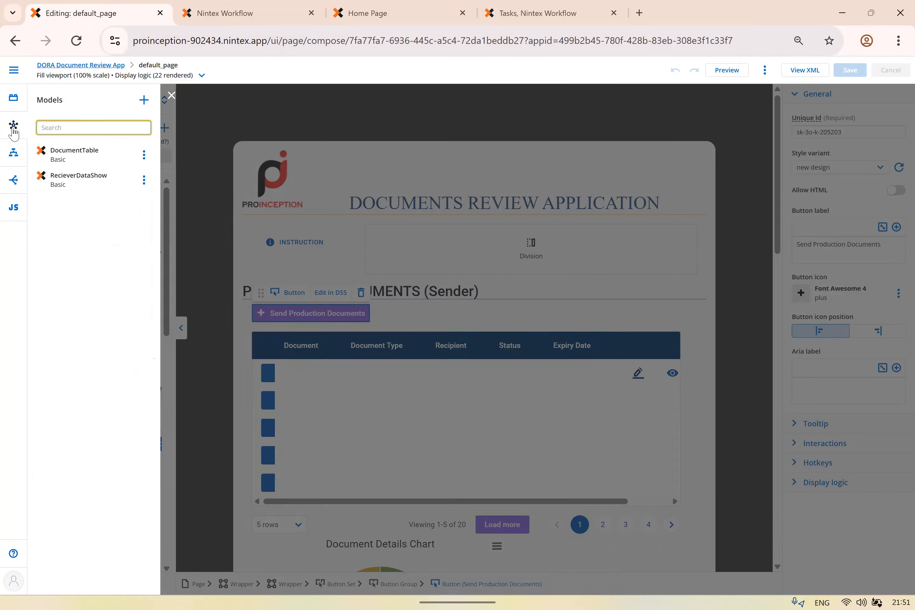
pyautogui.click(58, 163)
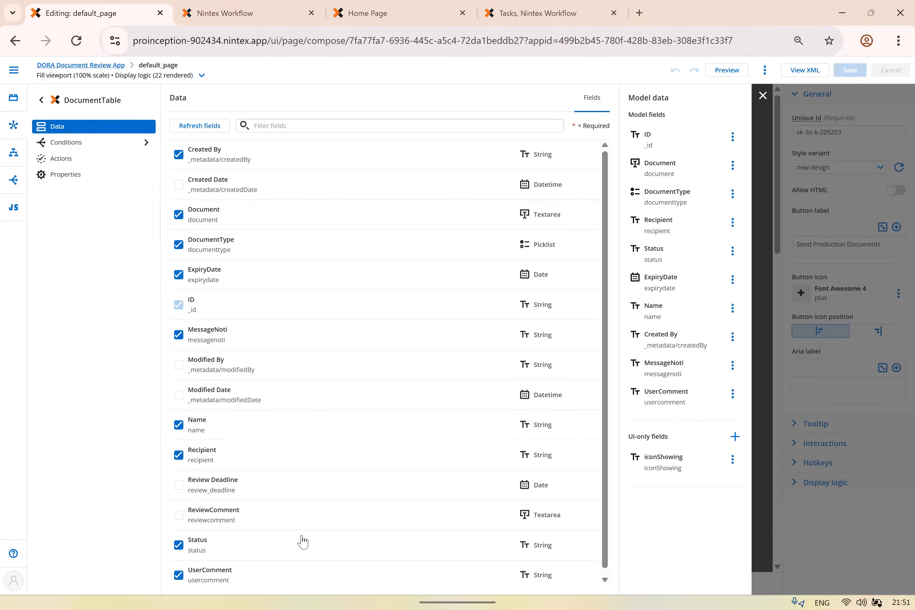
pyautogui.click(67, 151)
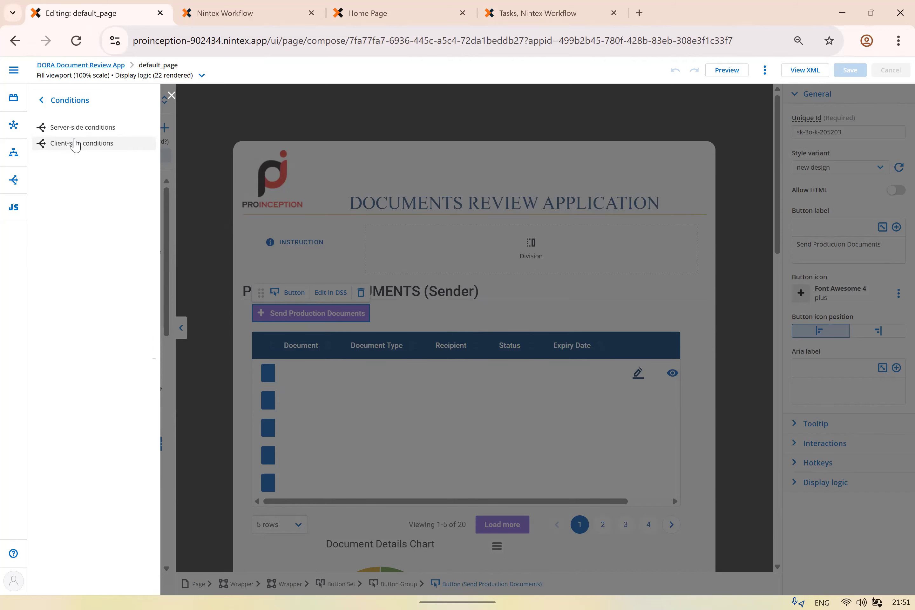
pyautogui.click(39, 101)
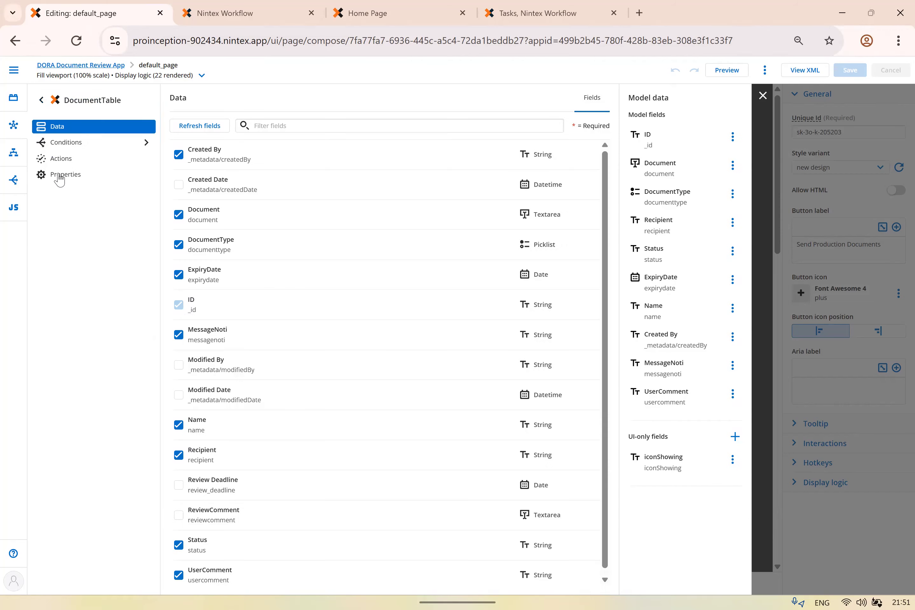
pyautogui.click(61, 161)
pyautogui.click(64, 176)
# Browse the whole list of components available for building the page
pyautogui.click(12, 103)
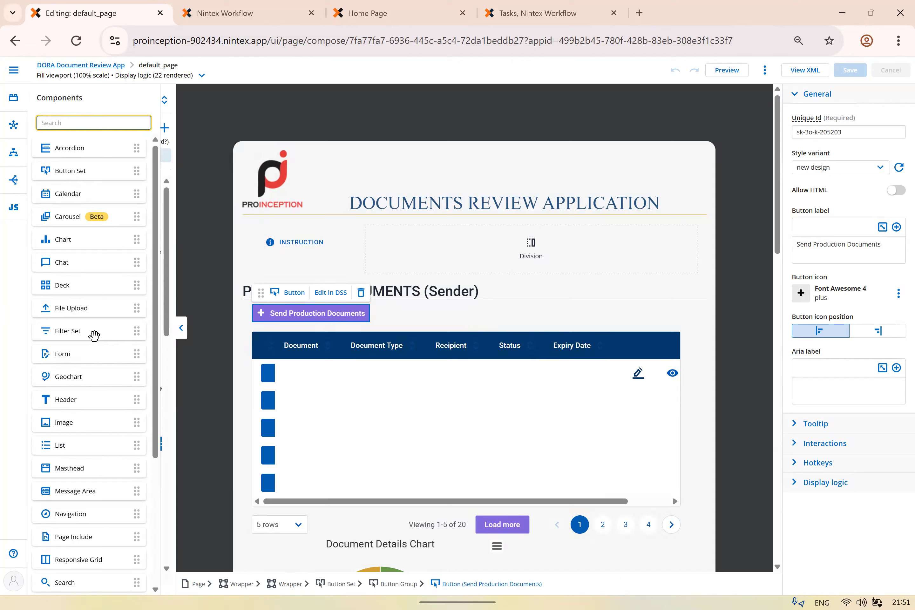
pyautogui.scroll(-4, 98, 453)
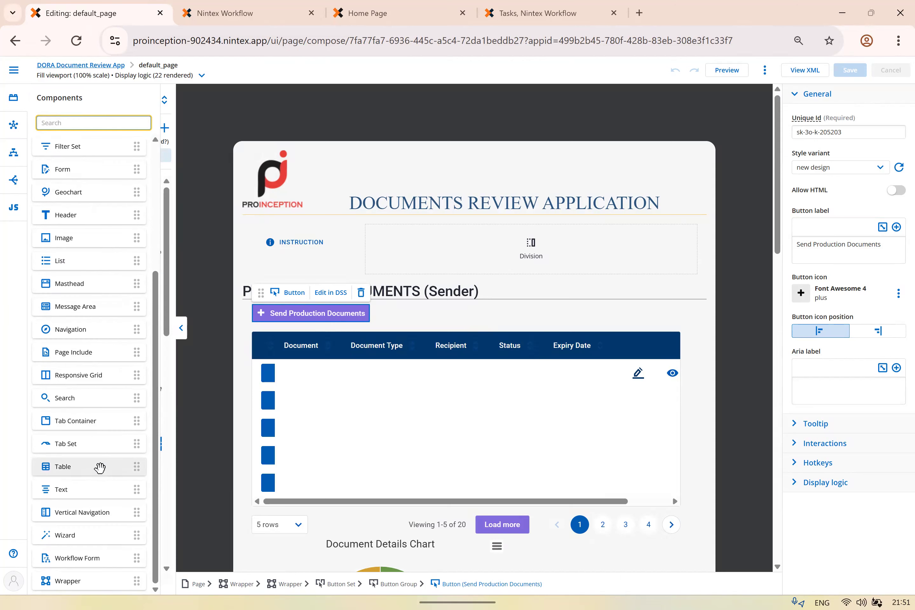
pyautogui.scroll(5, 82, 575)
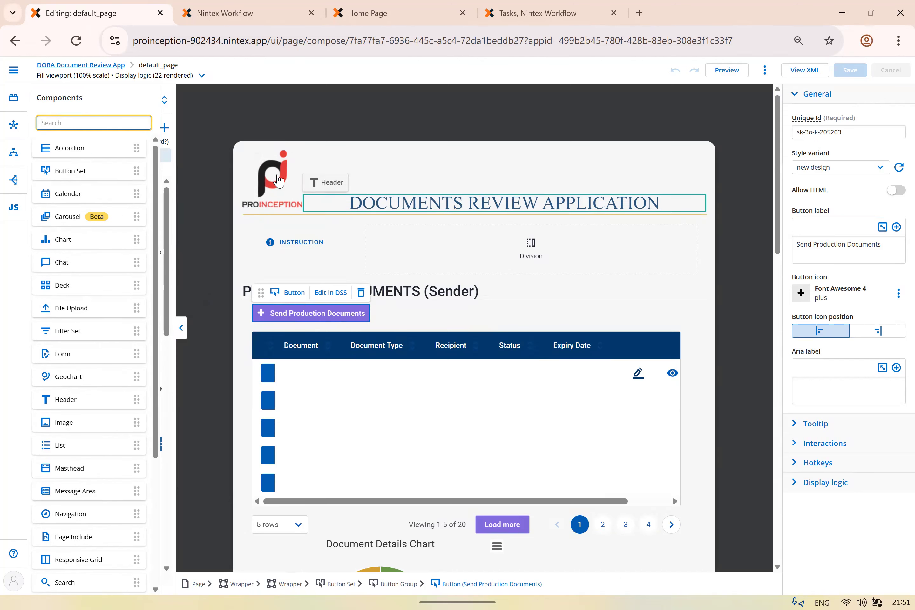
# Check the general properties of the page's title header and the sender's production documents table
pyautogui.click(278, 180)
pyautogui.click(460, 203)
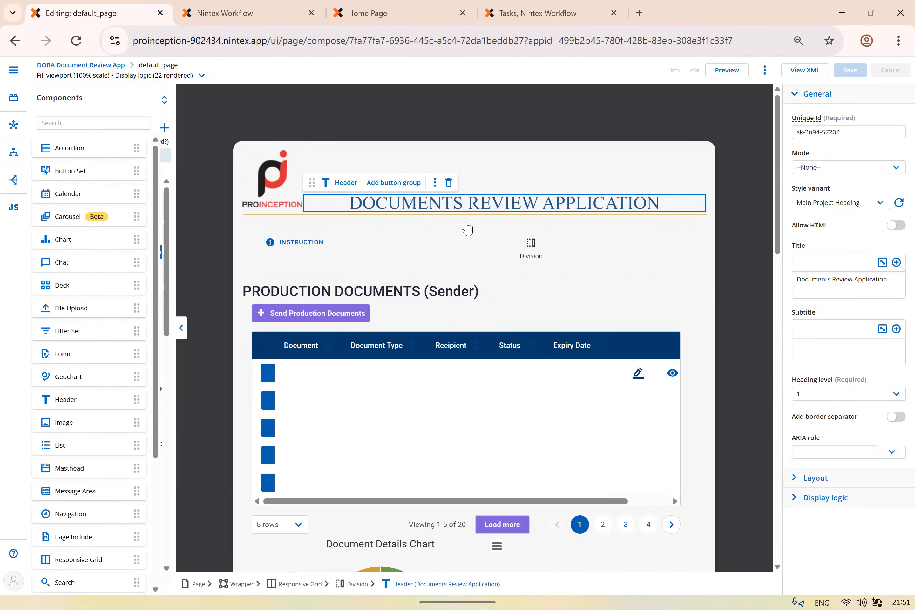
pyautogui.scroll(-3, 293, 268)
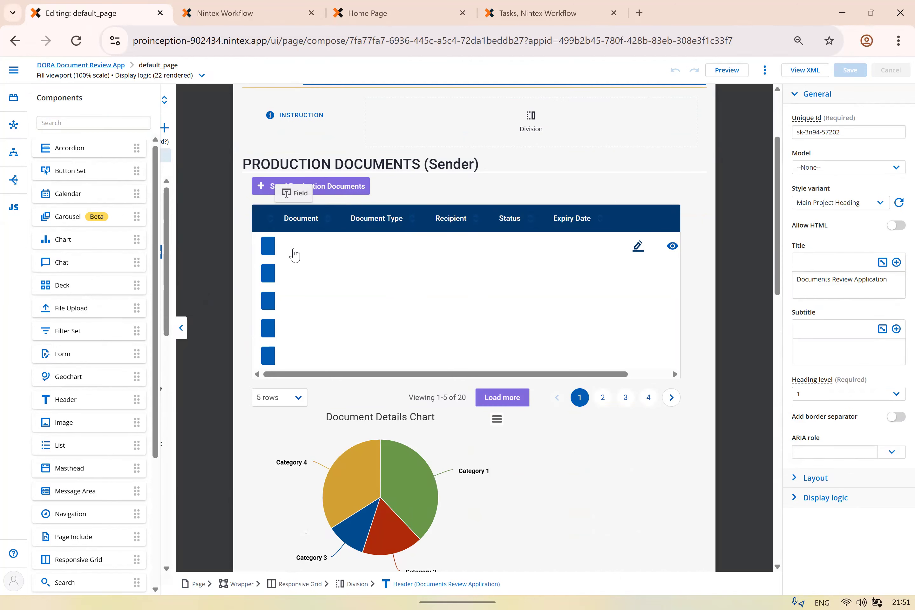
pyautogui.click(296, 291)
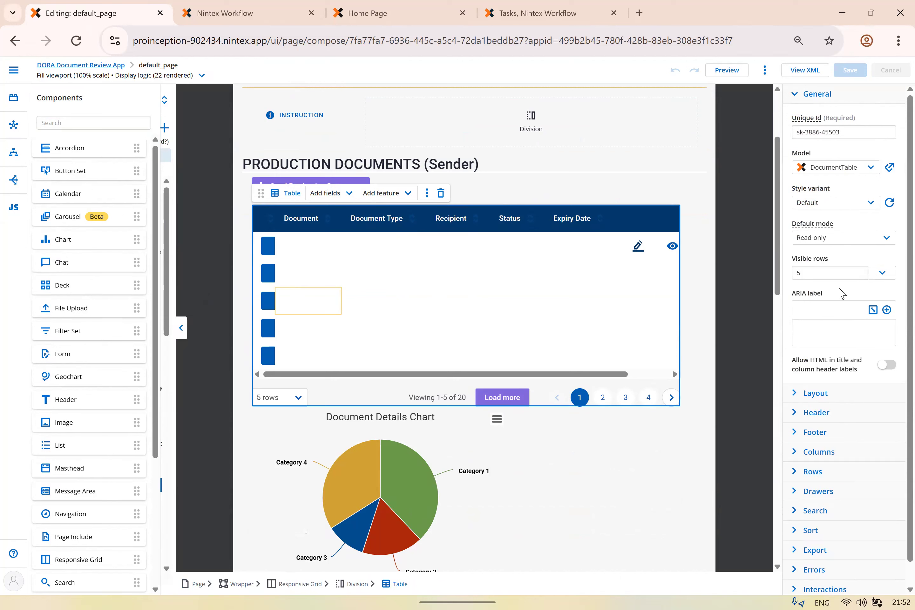
pyautogui.scroll(-1, 824, 393)
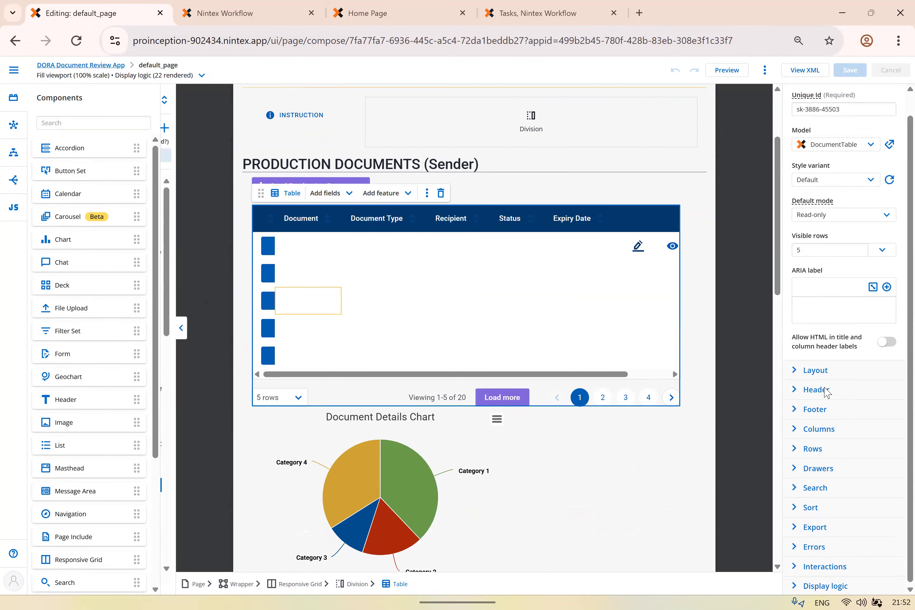
# Go through the documents table's Layout, Columns and Rows settings
pyautogui.click(796, 372)
pyautogui.click(796, 372)
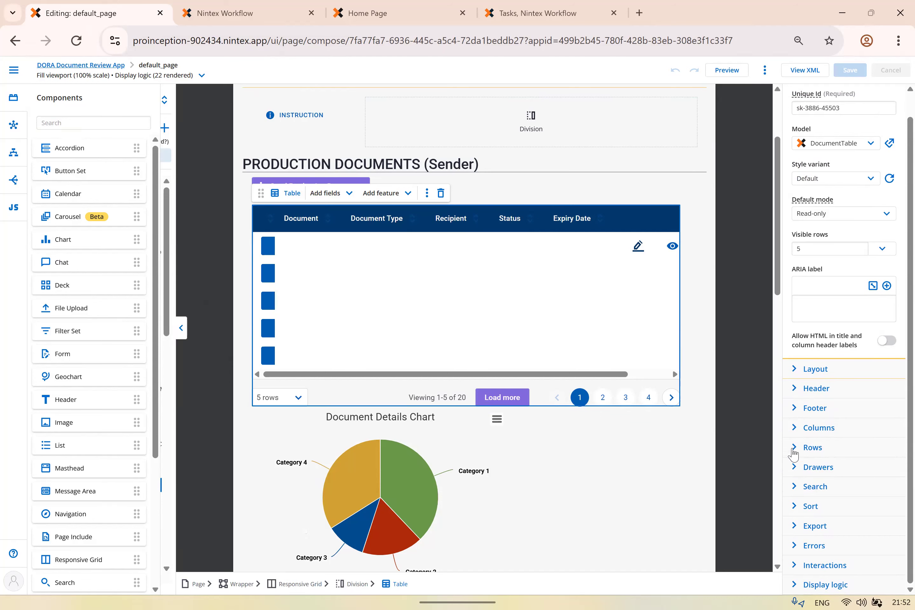
pyautogui.click(799, 428)
pyautogui.scroll(-4, 792, 495)
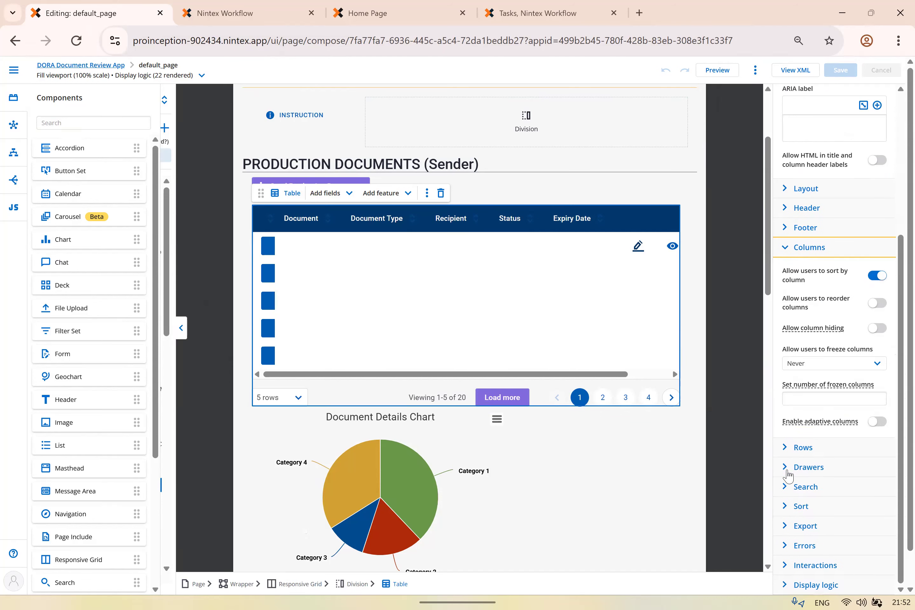
pyautogui.click(786, 452)
pyautogui.scroll(-4, 789, 464)
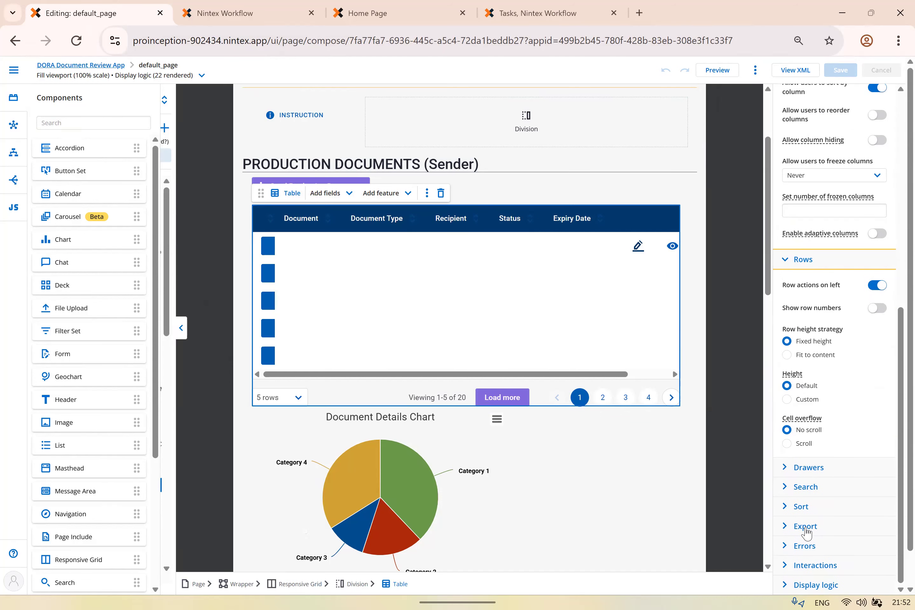
pyautogui.scroll(10, 811, 452)
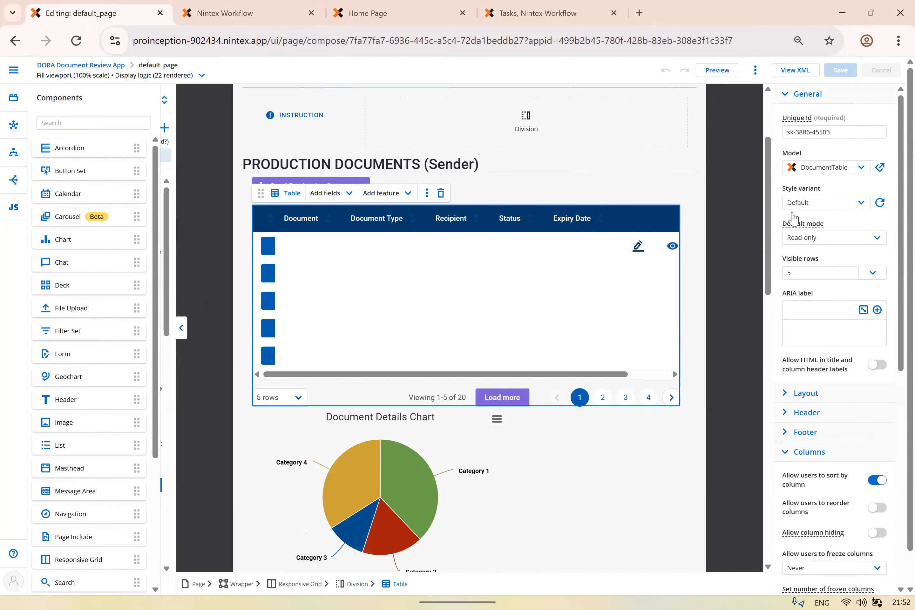
# Inspect the Document Details Chart's properties and additional chart type options, and the properties of the table's edit icon button
pyautogui.scroll(-5, 453, 413)
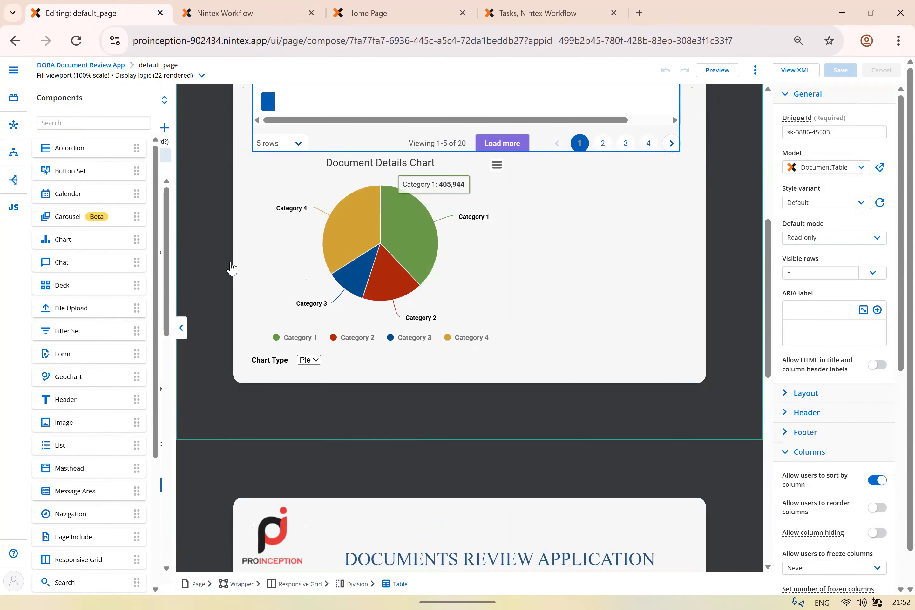
pyautogui.click(295, 261)
pyautogui.scroll(3, 380, 387)
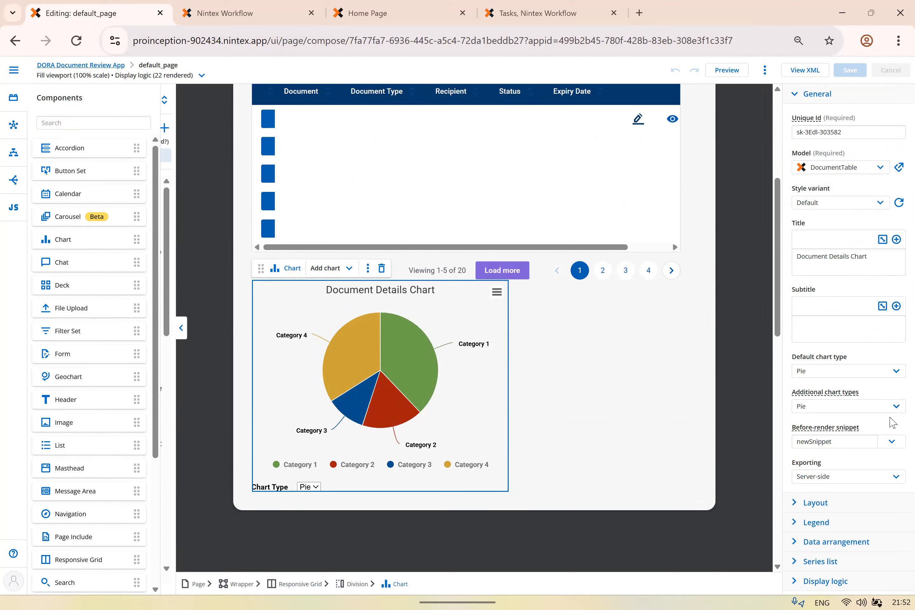
pyautogui.click(892, 409)
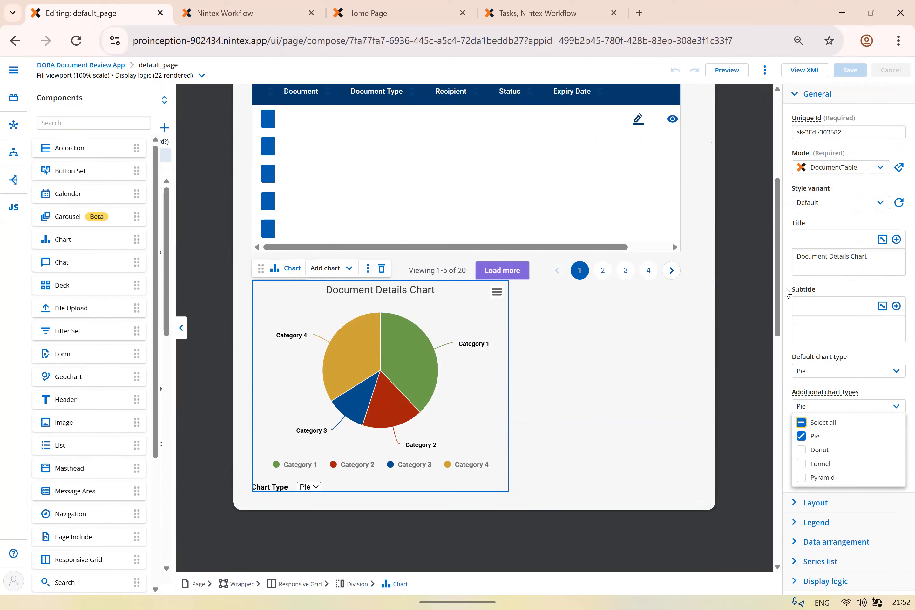
pyautogui.click(785, 292)
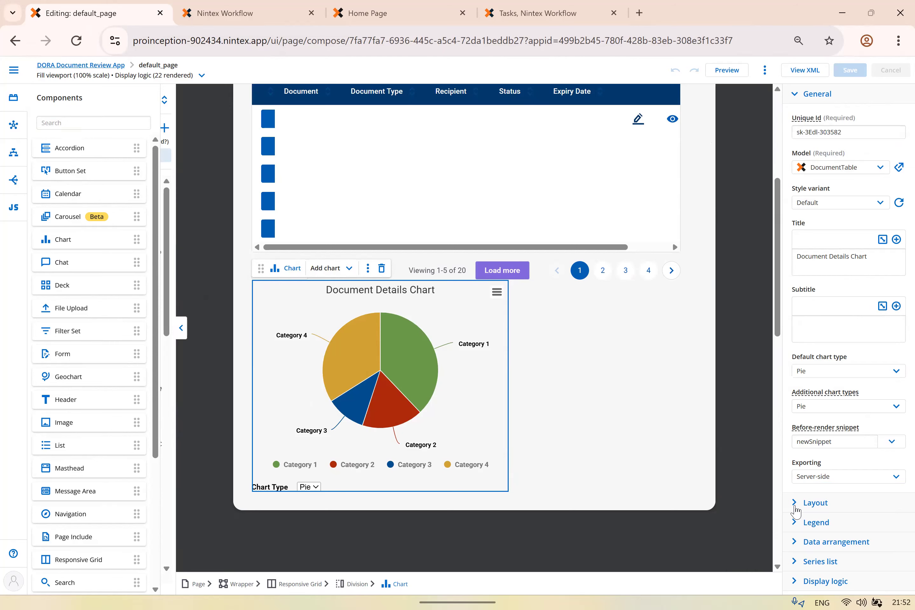
pyautogui.scroll(5, 518, 306)
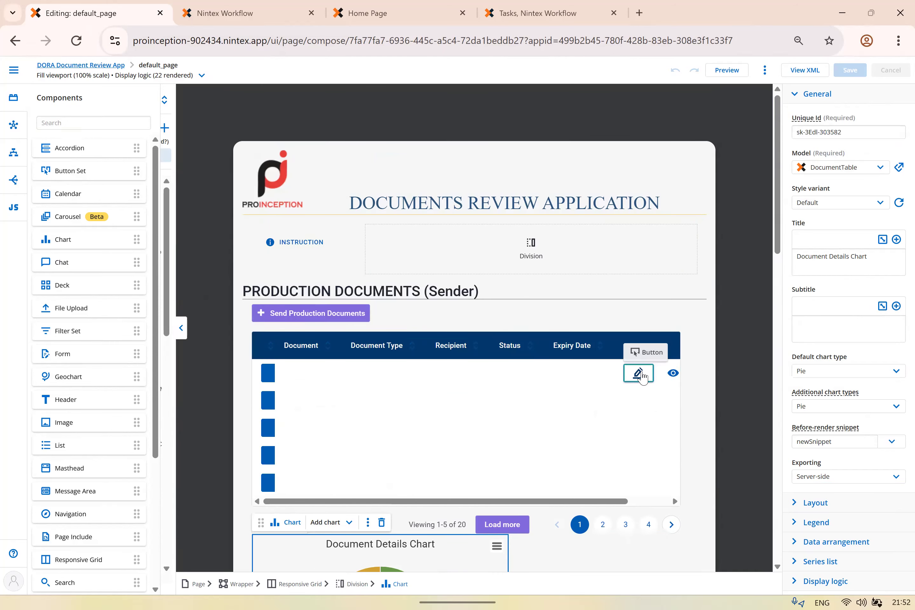
pyautogui.click(642, 377)
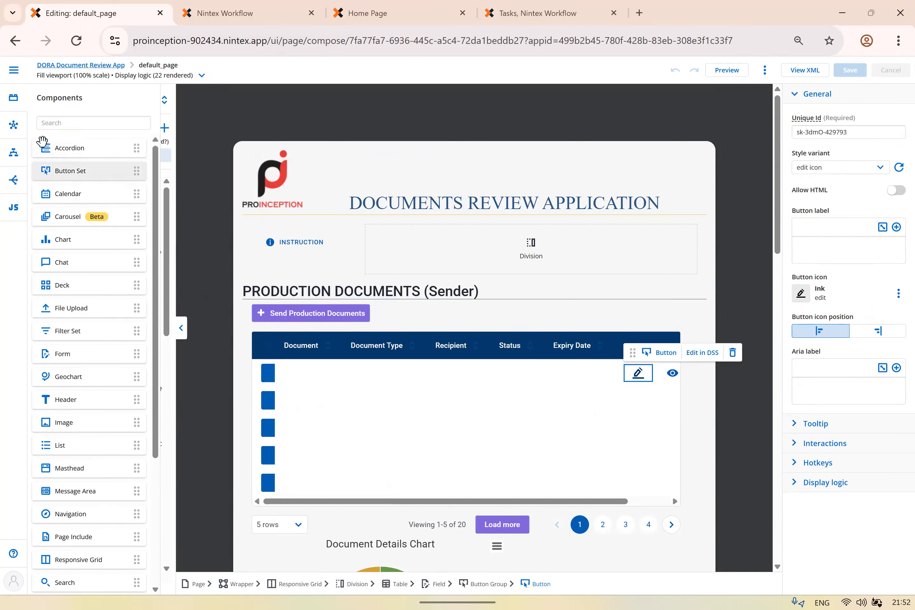
# Return to the DORA Document Review App's page list and open the New Document page for editing
pyautogui.click(16, 104)
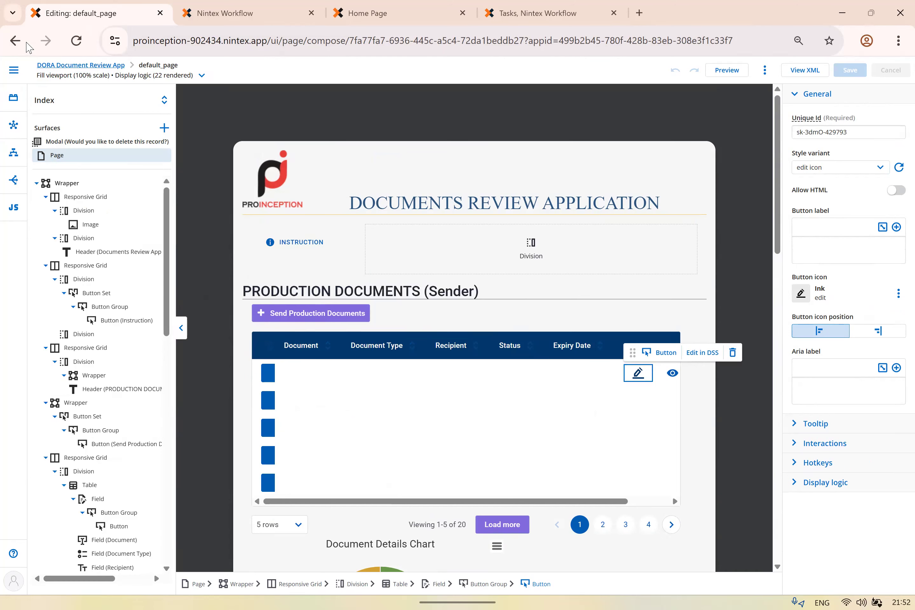
pyautogui.click(13, 71)
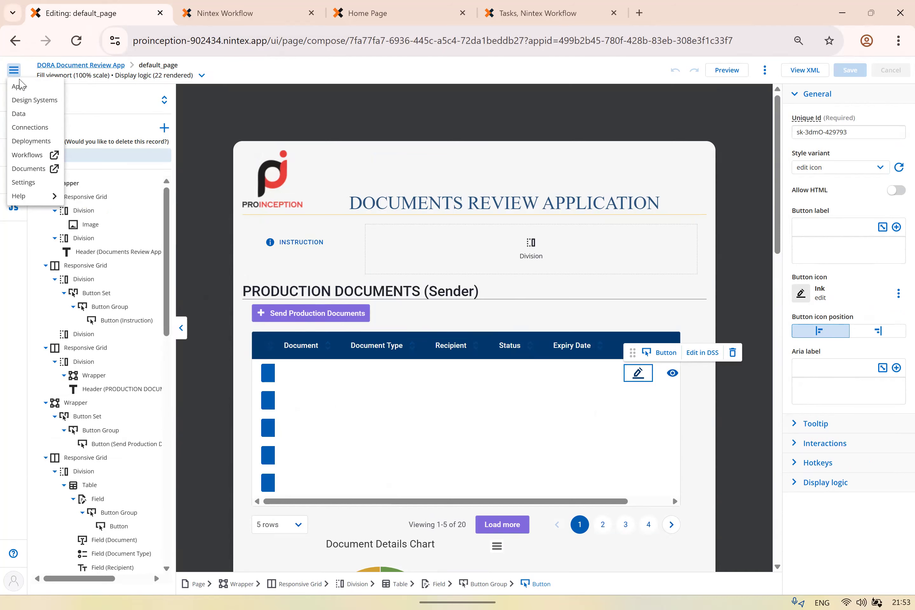
pyautogui.click(15, 40)
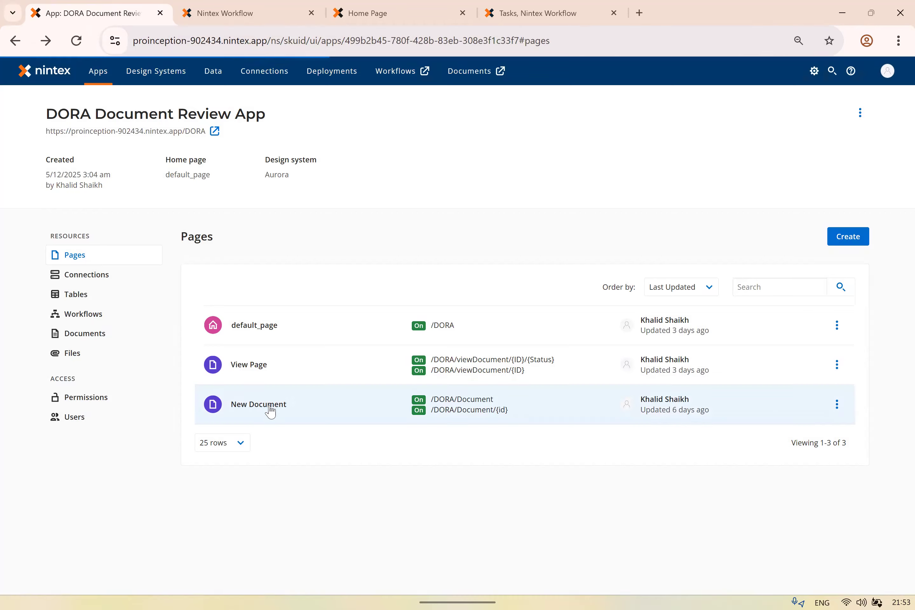
pyautogui.click(270, 410)
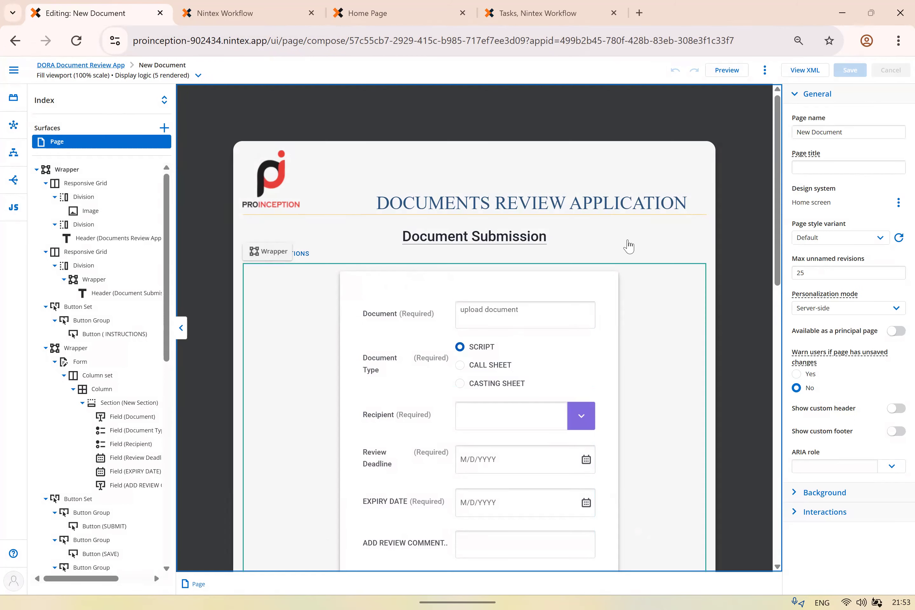
# Inspect the submission form's wrapper, form and column set properties, including the available column and row gutter sizes
pyautogui.click(310, 284)
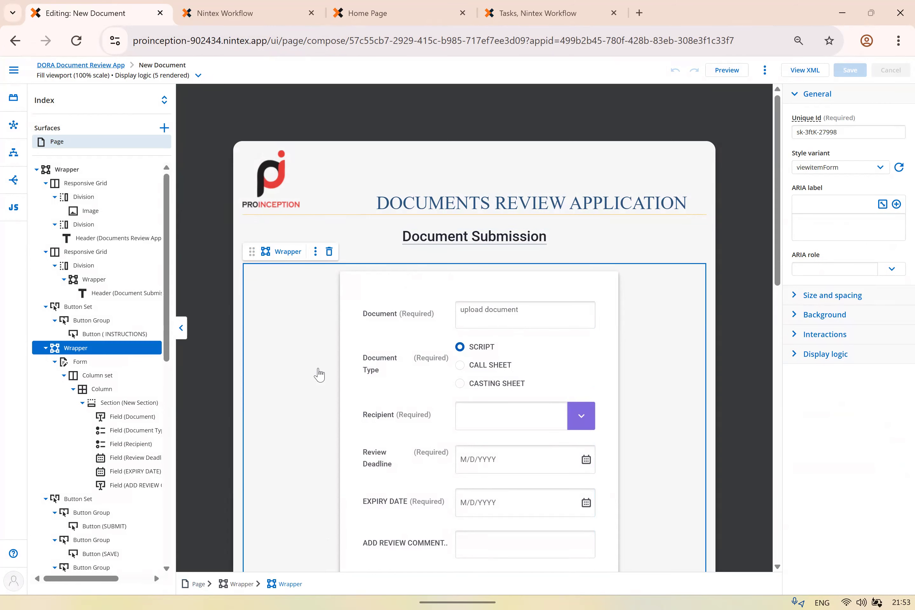
pyautogui.click(86, 364)
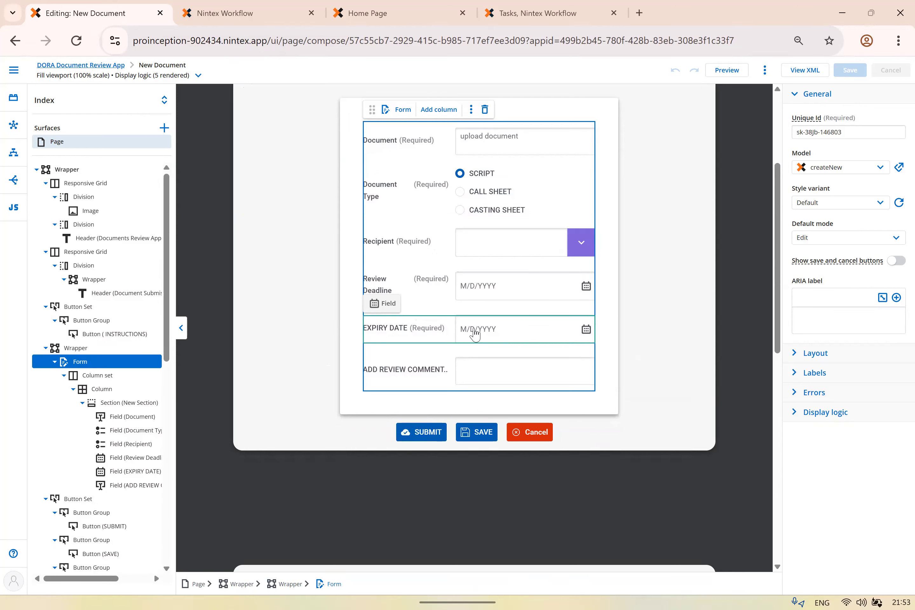
pyautogui.scroll(1, 474, 331)
pyautogui.click(97, 377)
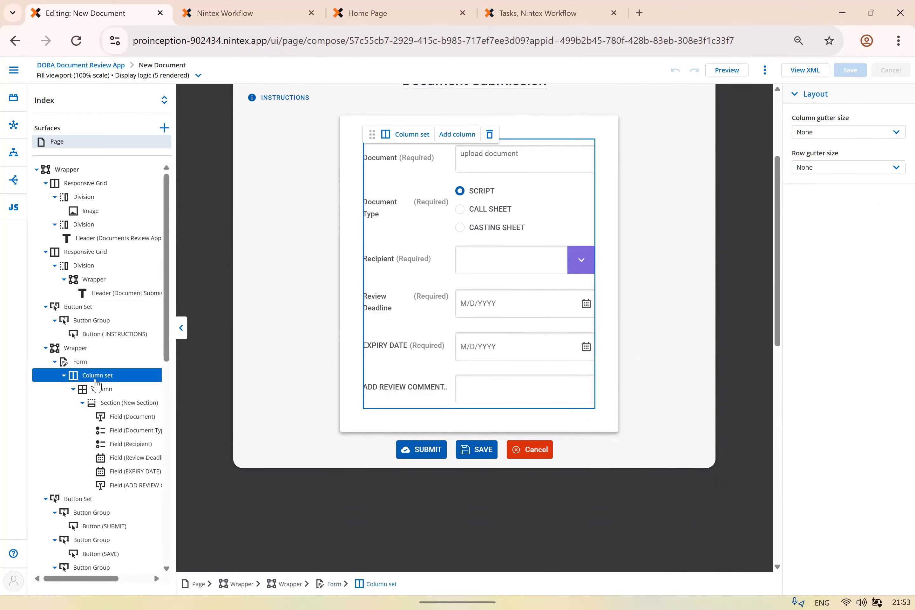
pyautogui.click(889, 142)
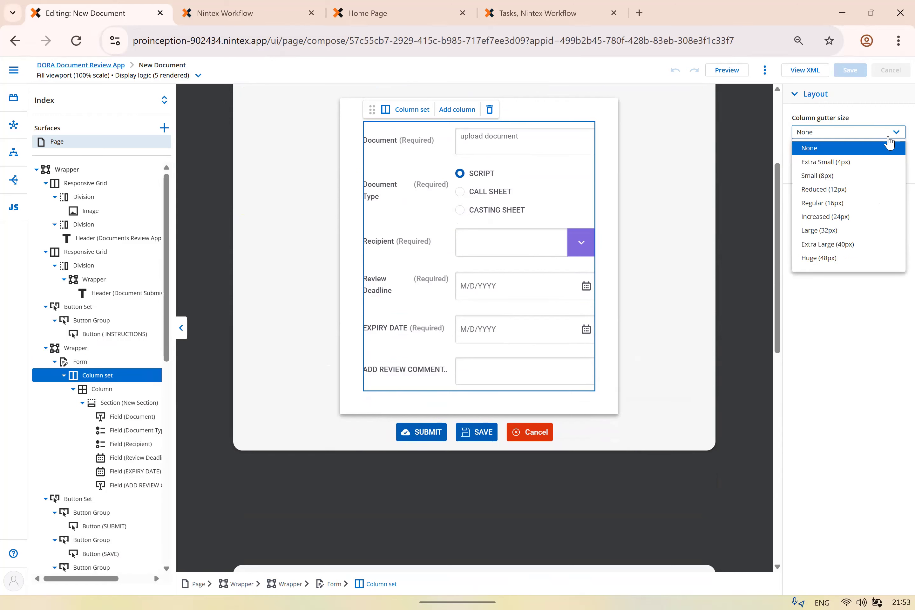
pyautogui.click(848, 311)
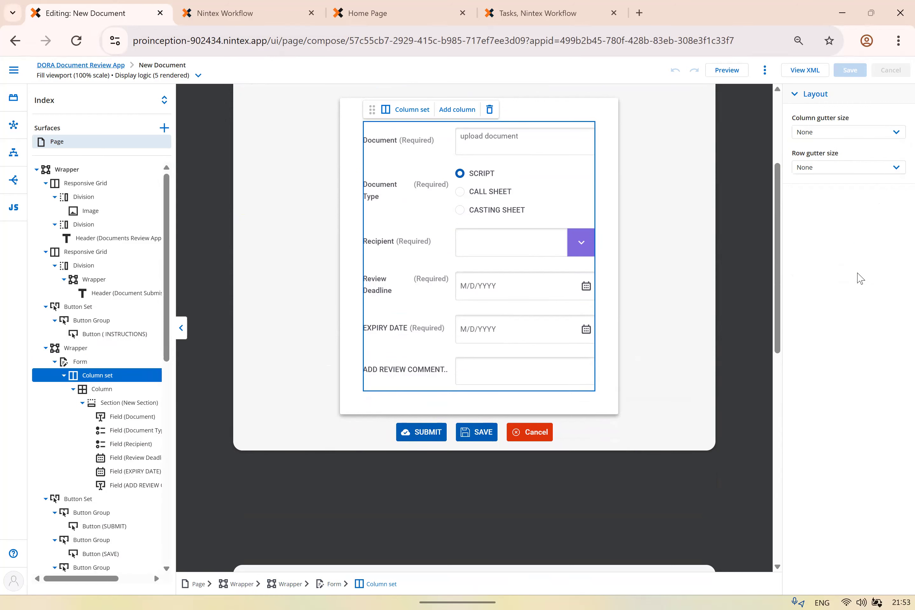
pyautogui.click(893, 170)
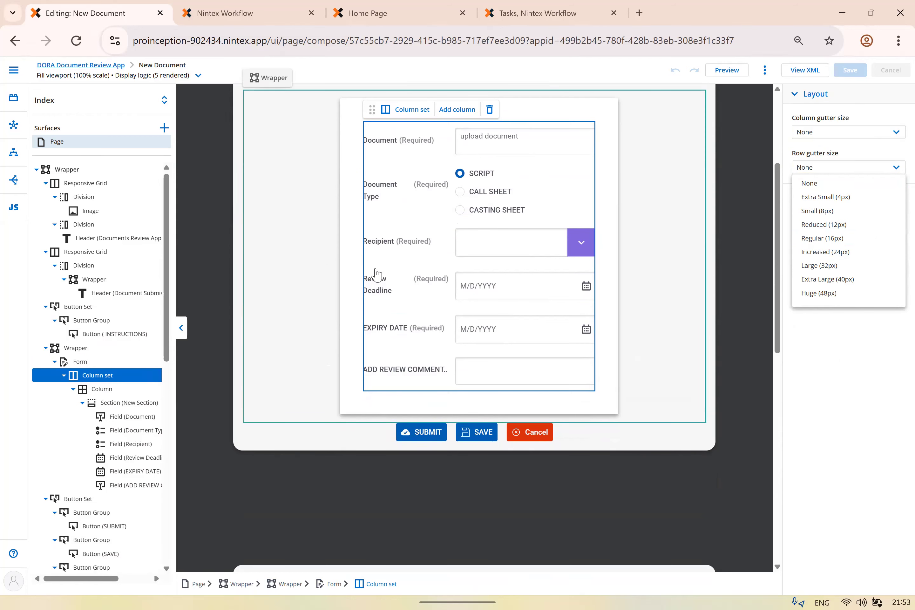
pyautogui.scroll(2, 388, 248)
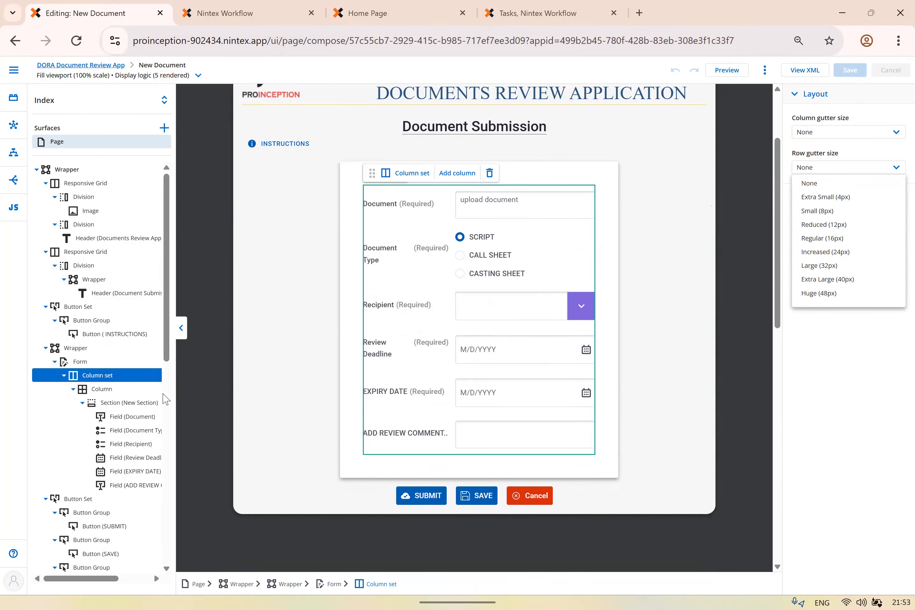
# Review the form section's settings and all properties of its Document field
pyautogui.click(128, 403)
pyautogui.scroll(-2, 447, 272)
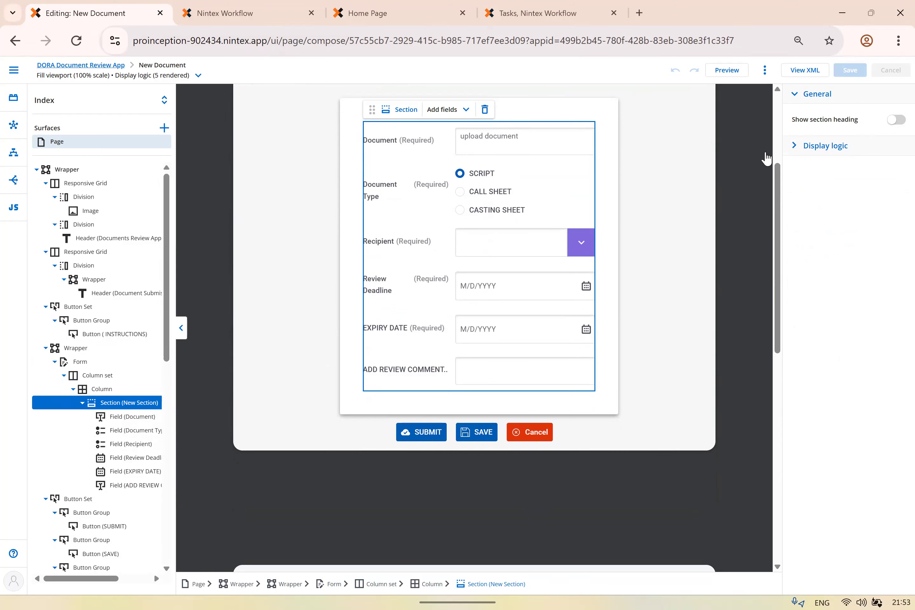
pyautogui.click(423, 148)
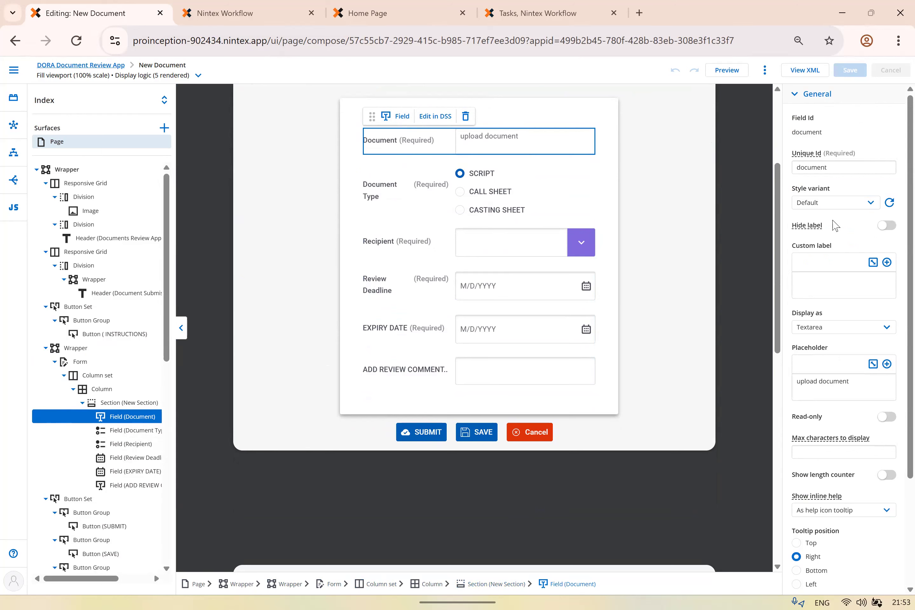
pyautogui.scroll(-3, 800, 421)
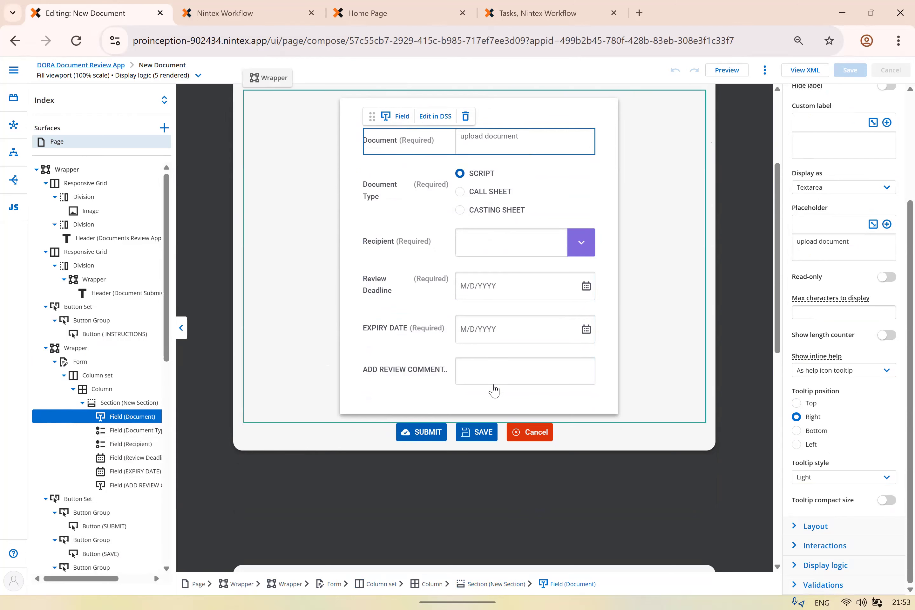
# Check the SUBMIT and SAVE buttons' properties and look over the SUBMIT button's display logic options
pyautogui.click(427, 440)
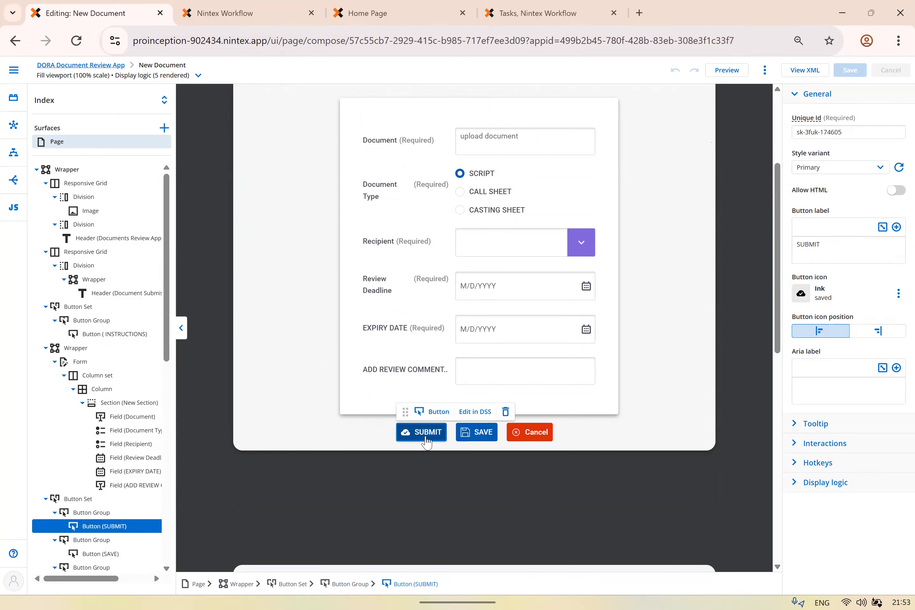
pyautogui.click(471, 440)
pyautogui.click(433, 440)
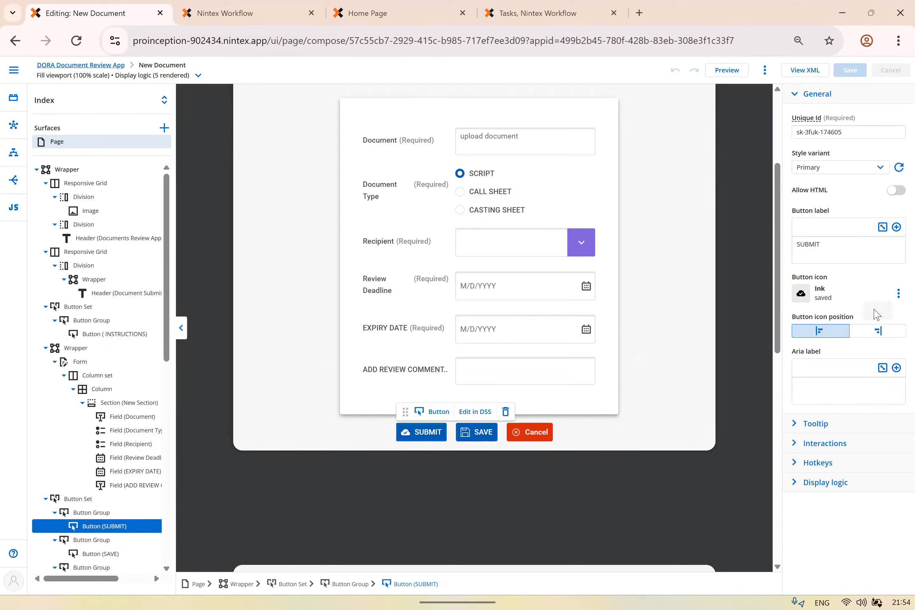
pyautogui.click(797, 491)
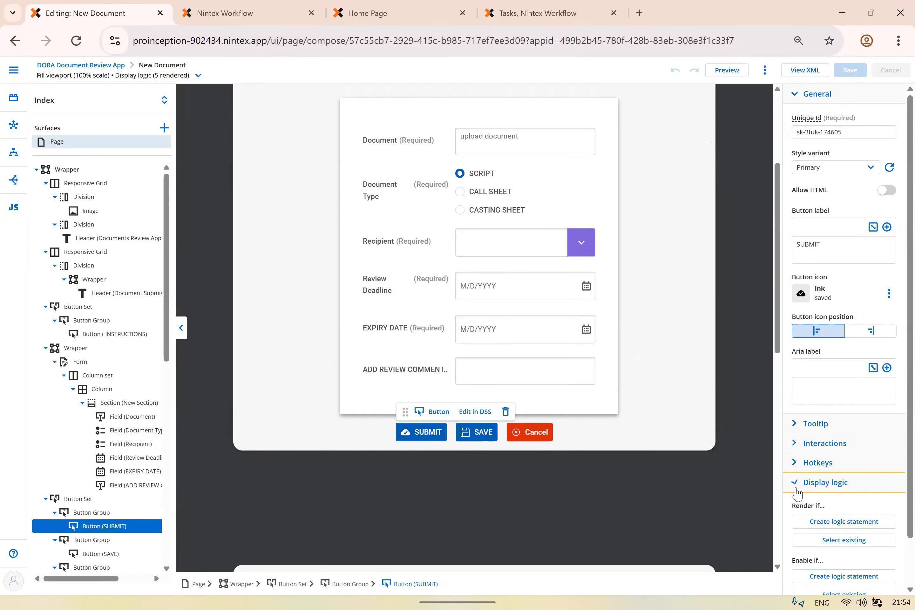
pyautogui.scroll(-1, 796, 491)
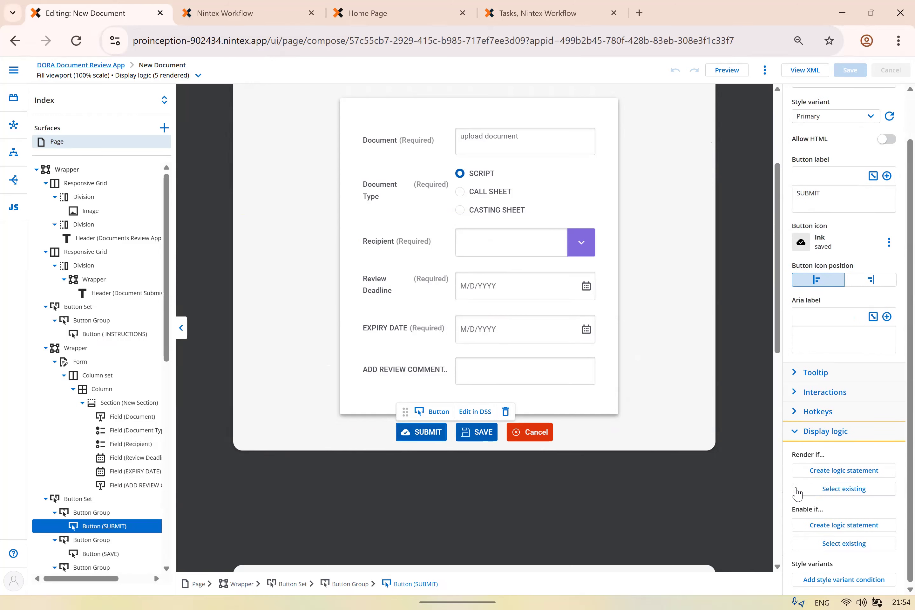
# Open the action flow attached to the SUBMIT button's click interaction and go back to the list of selectable action flows
pyautogui.click(798, 392)
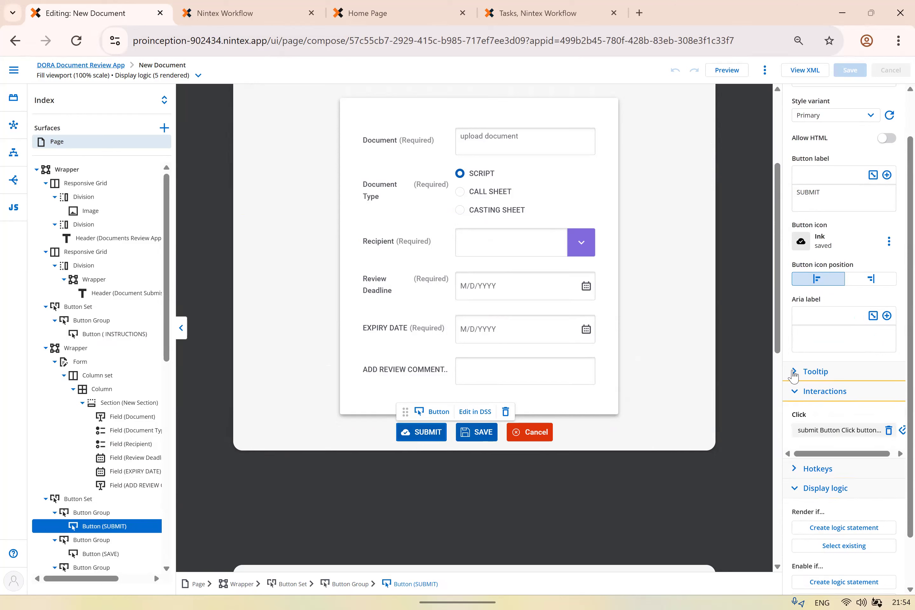
pyautogui.click(836, 433)
pyautogui.click(841, 432)
pyautogui.click(836, 433)
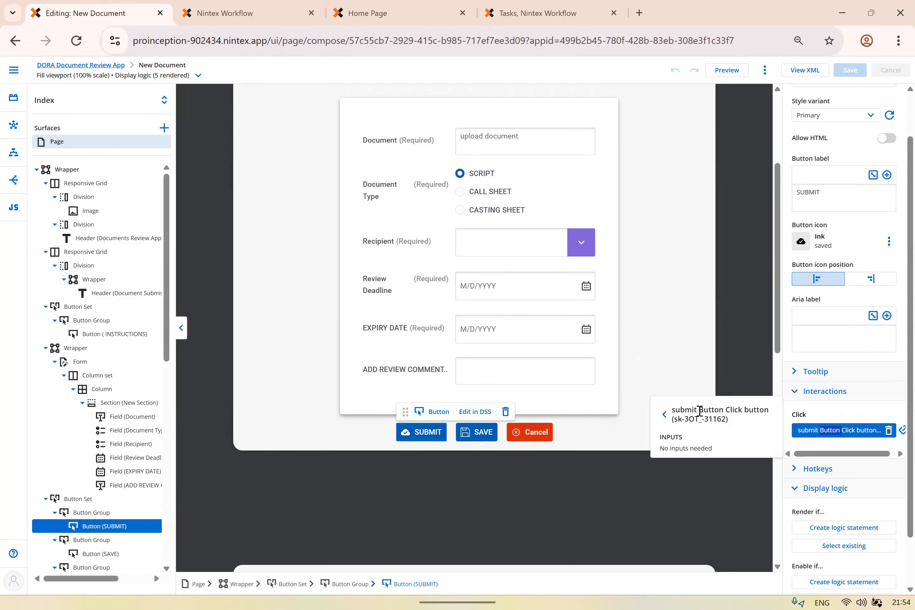
pyautogui.click(665, 414)
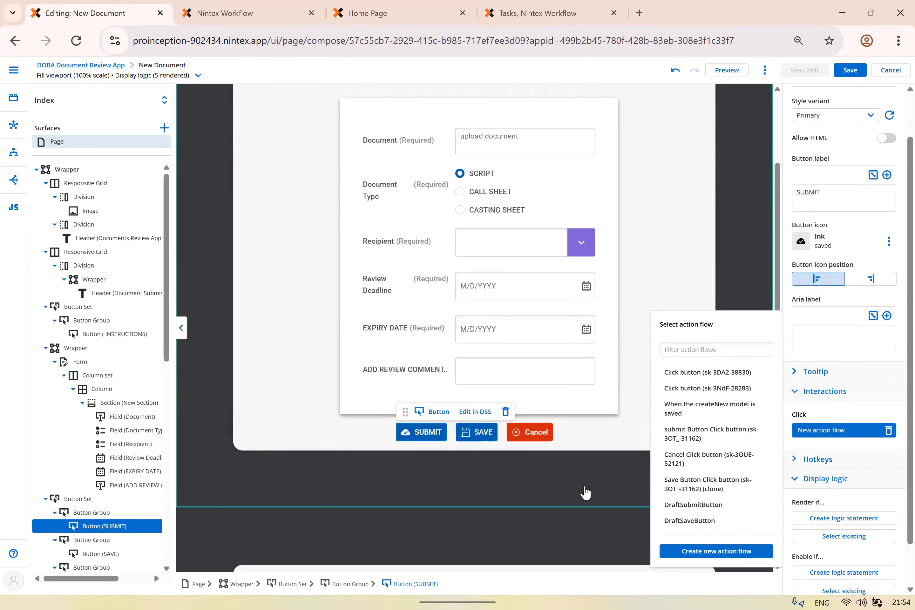
# Open the page's action flows and inspect the toast message settings in the Click button (sk-3DA2-38830) flow
pyautogui.click(586, 493)
pyautogui.click(13, 152)
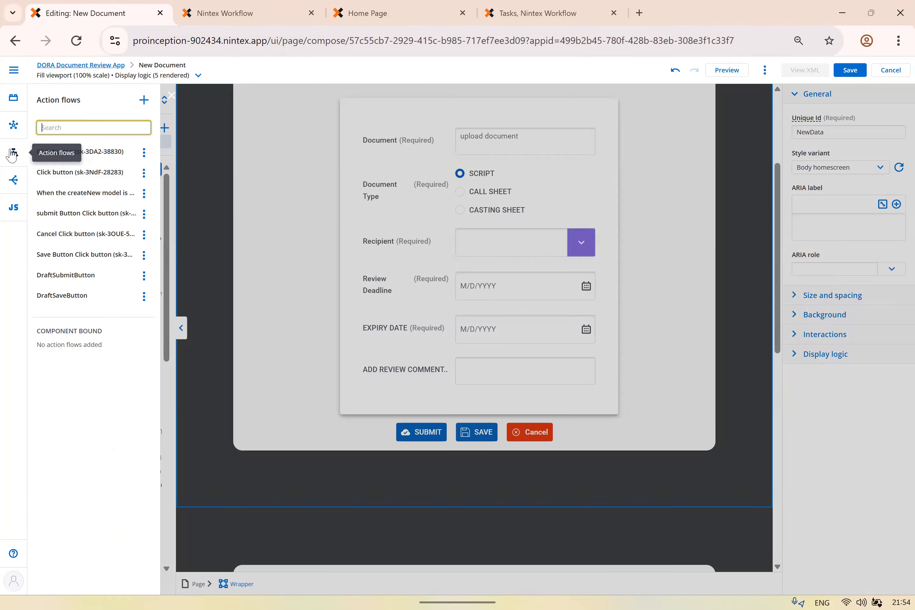
pyautogui.click(55, 151)
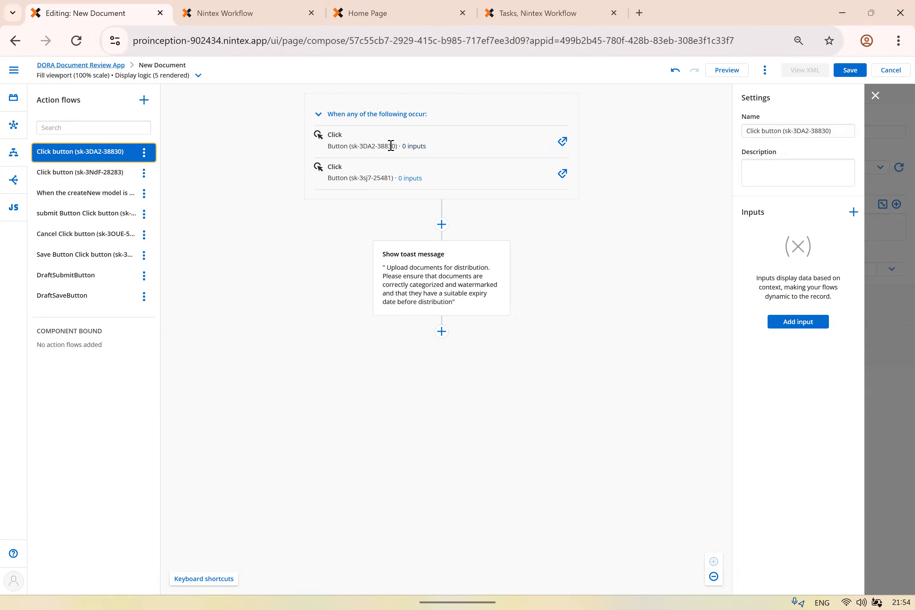
pyautogui.click(415, 295)
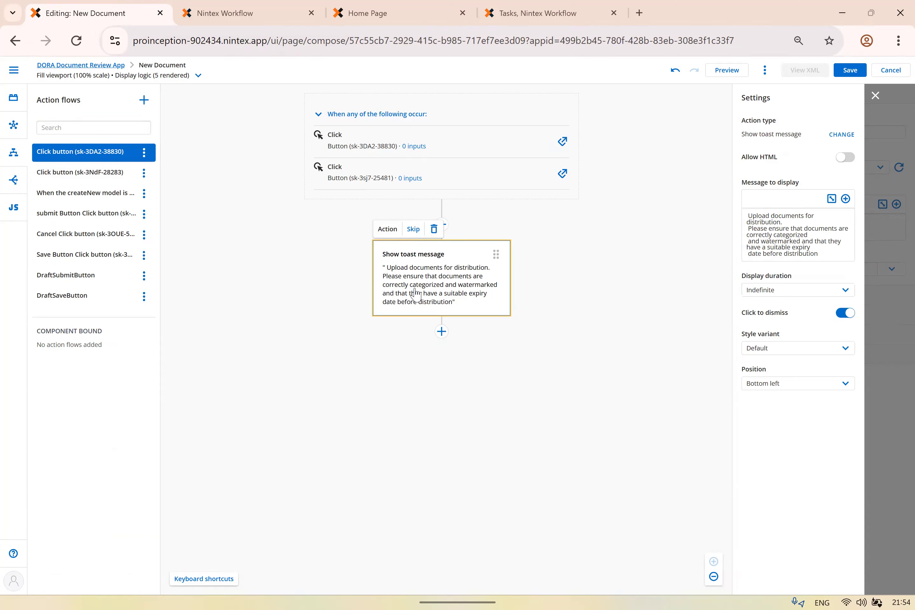
pyautogui.click(46, 173)
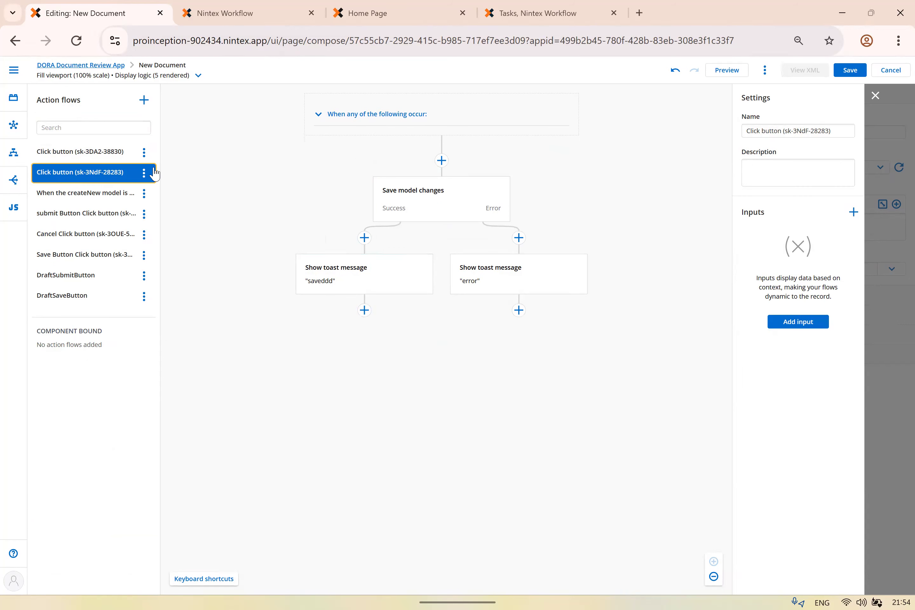
pyautogui.click(429, 200)
pyautogui.moveTo(784, 204)
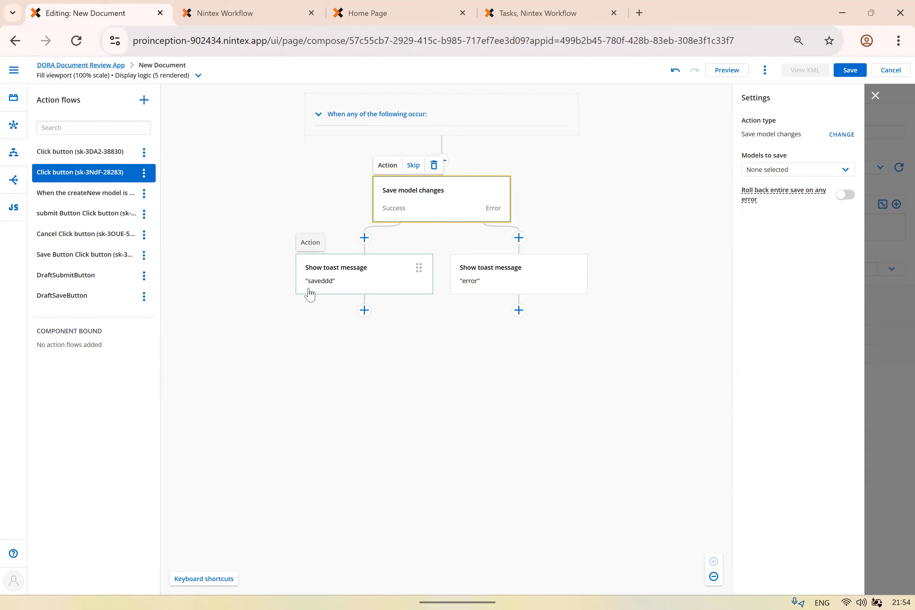
pyautogui.click(336, 286)
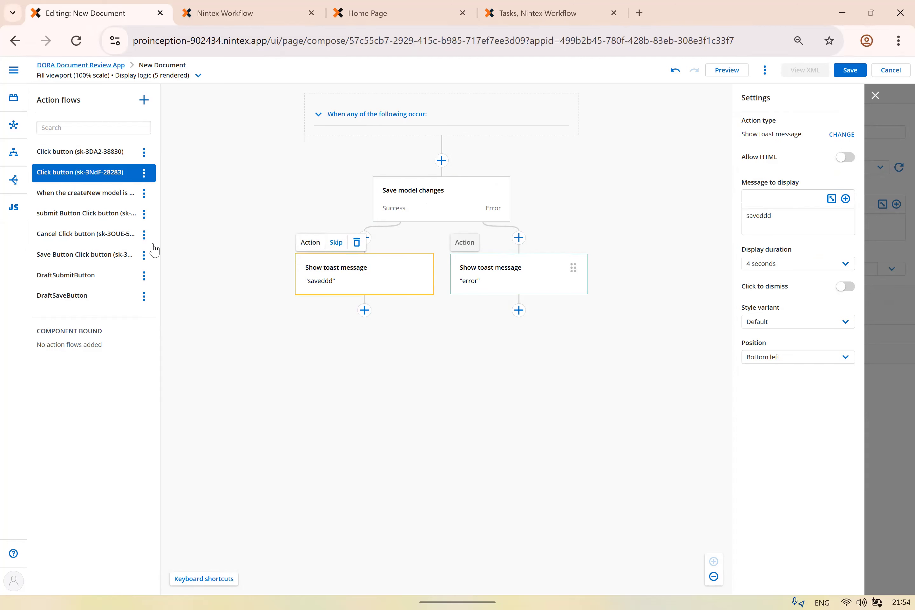
pyautogui.click(96, 203)
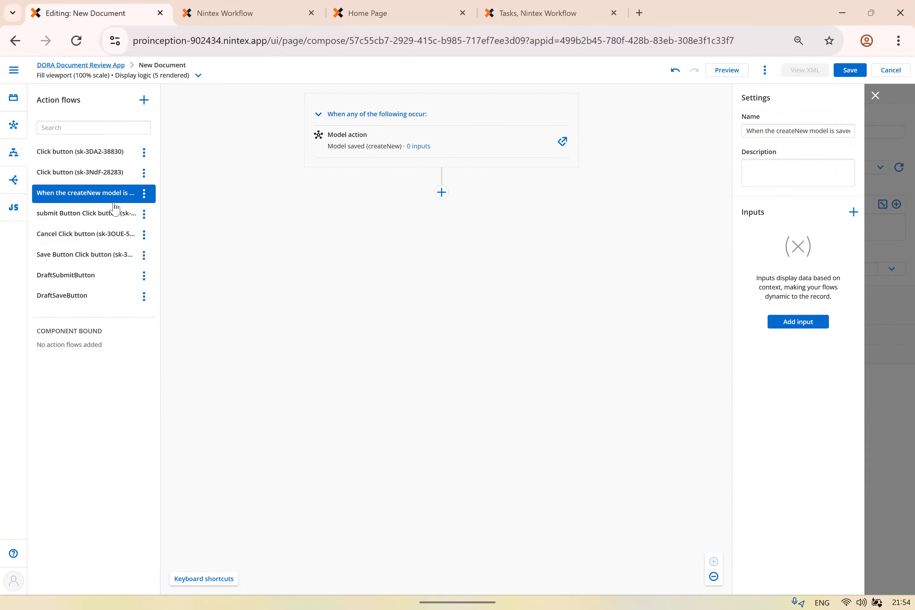
# Review the submit button's action flow, including the settings of its first createNew save action, and view the DraftSaveButton flow
pyautogui.click(83, 214)
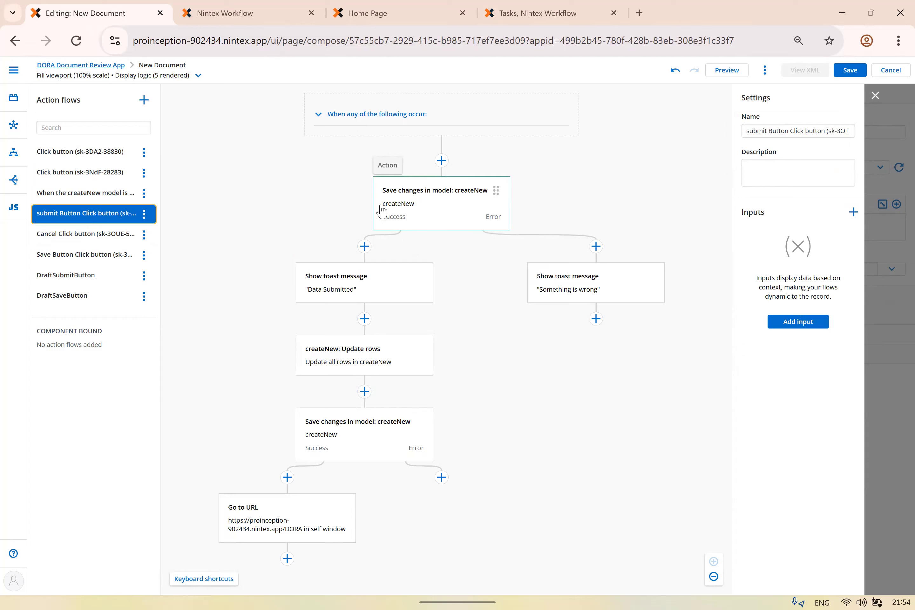
pyautogui.click(401, 228)
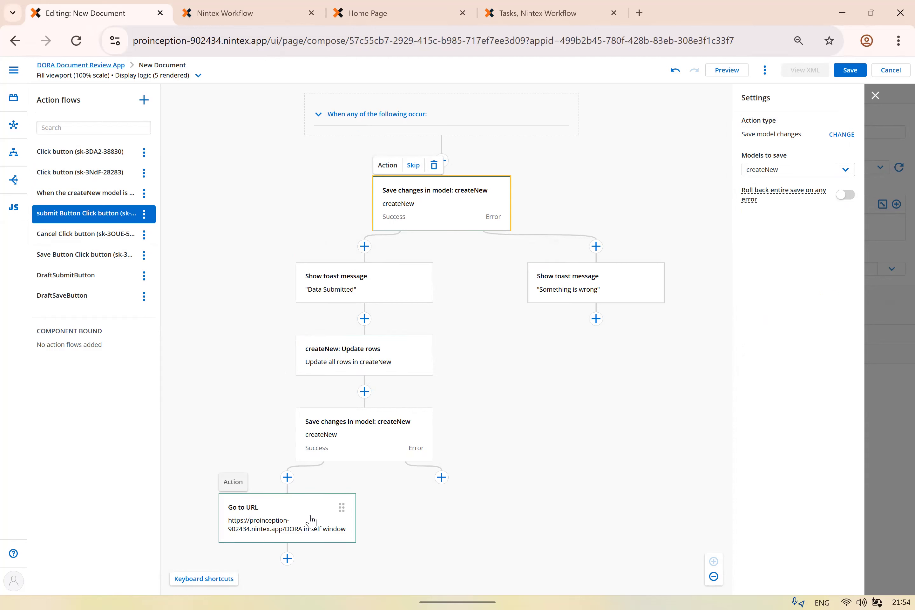
pyautogui.click(69, 299)
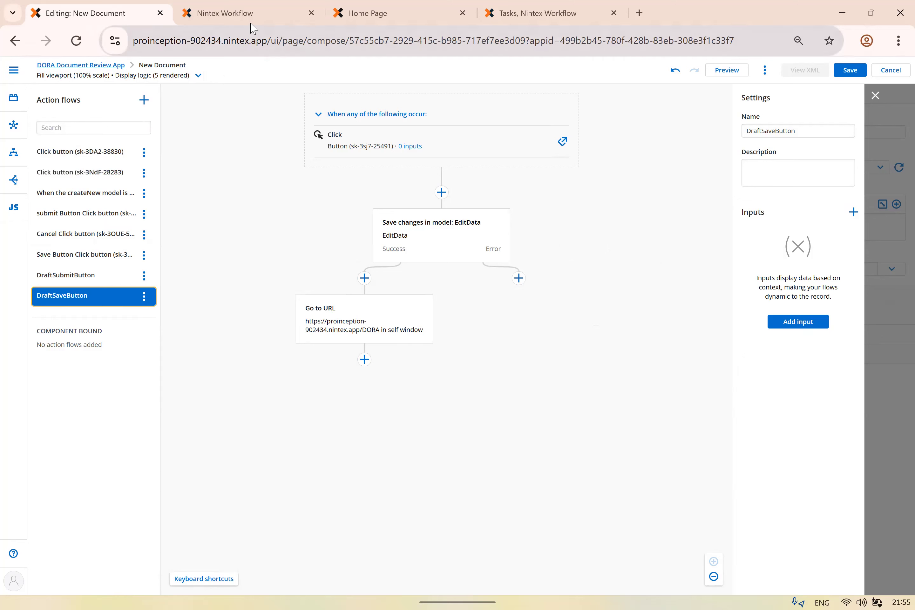
pyautogui.moveTo(251, 24)
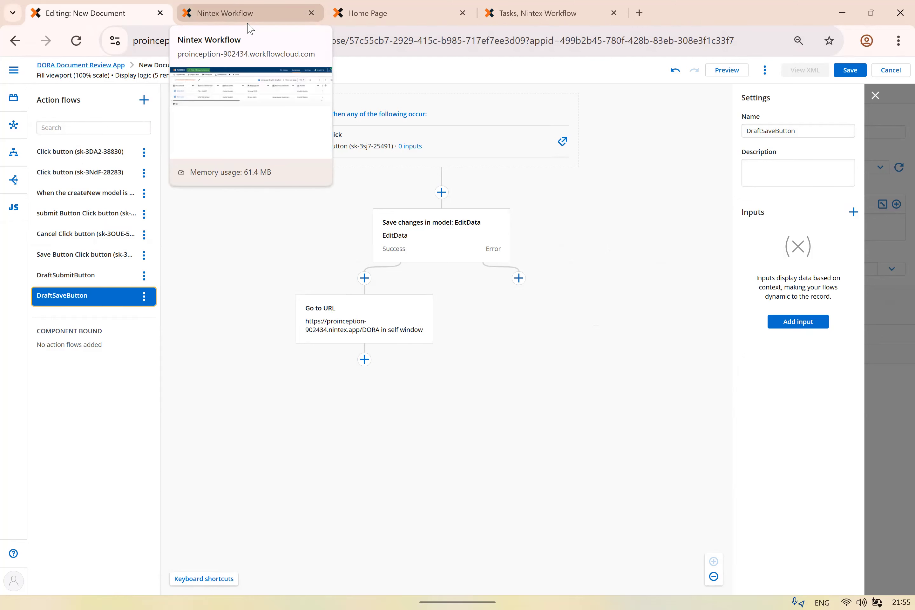